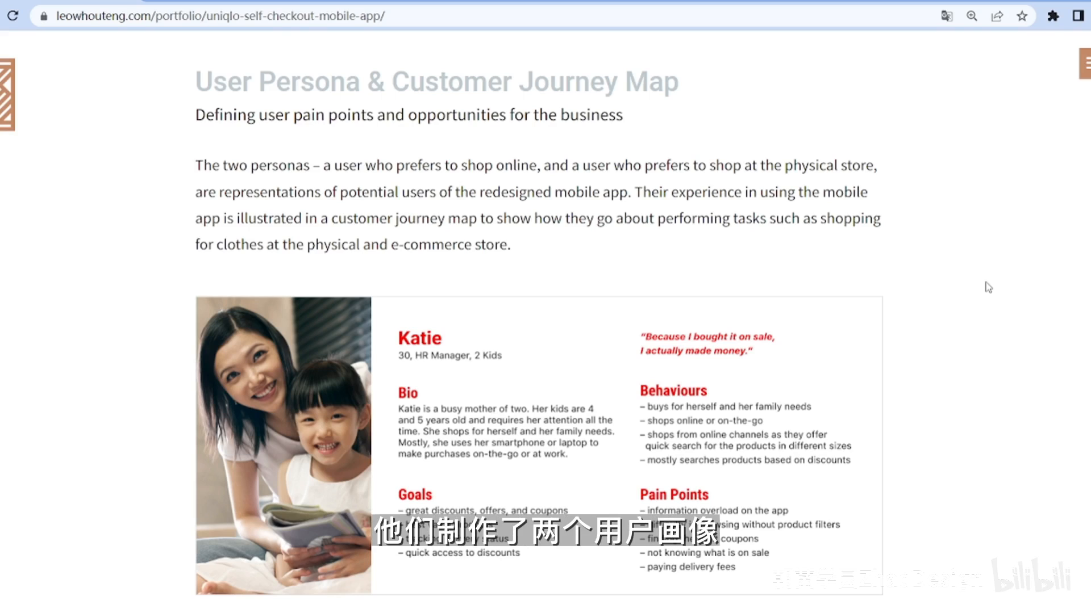
- Review the Uniqlo self-checkout case study's user persona, customer journey map and How Might We questions
{"action": "scroll", "coordinate": [989, 288], "scroll_direction": "down", "scroll_amount": 4}
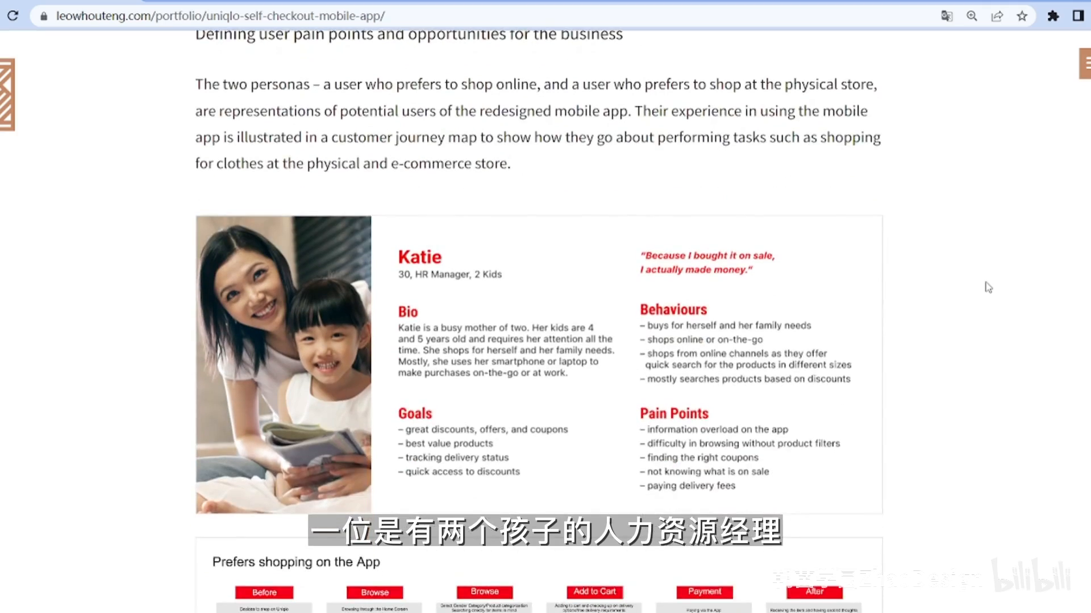
{"action": "scroll", "coordinate": [988, 288], "scroll_direction": "down", "scroll_amount": 7}
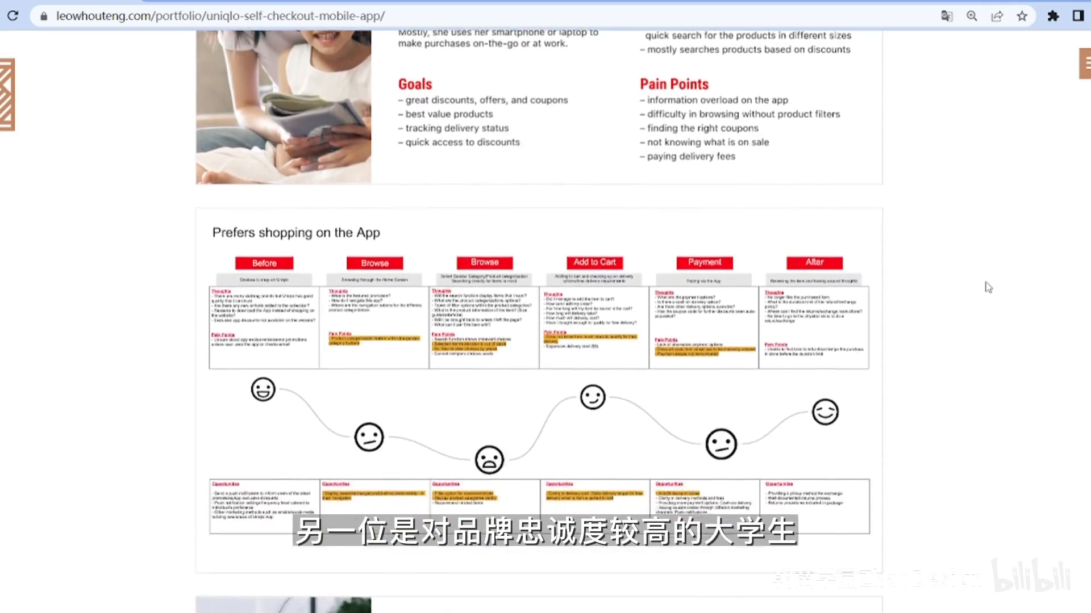
{"action": "scroll", "coordinate": [989, 288], "scroll_direction": "down", "scroll_amount": 6}
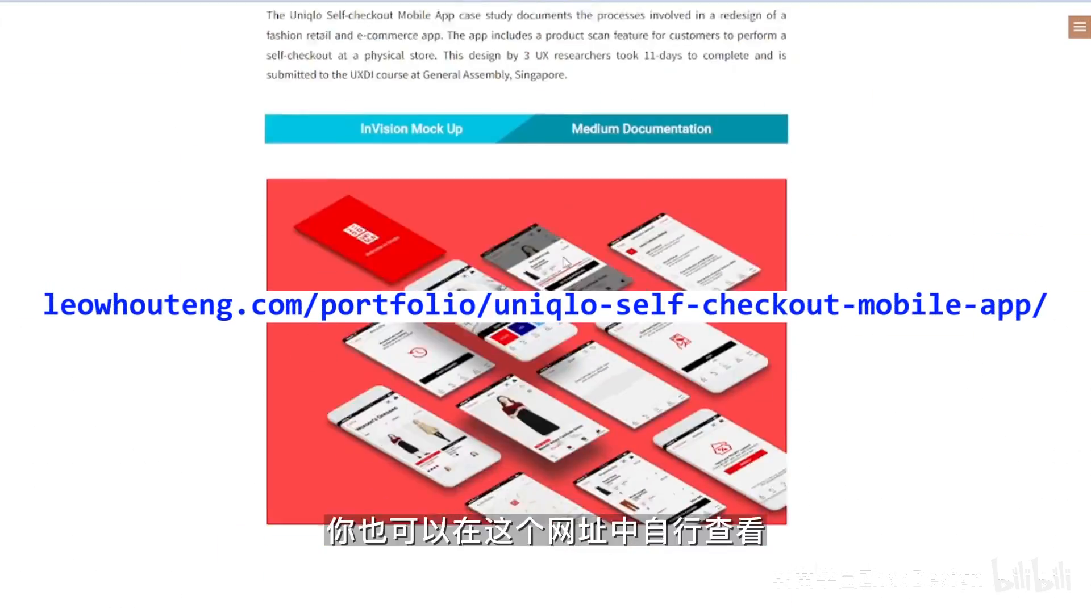
{"action": "scroll", "coordinate": [565, 262], "scroll_direction": "down", "scroll_amount": 20}
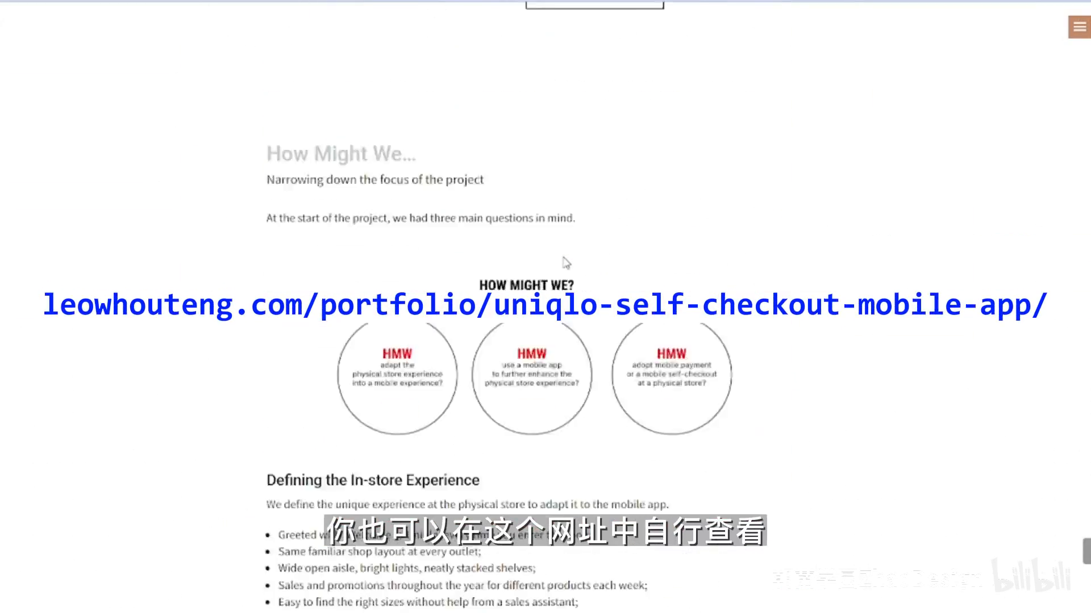
{"action": "scroll", "coordinate": [566, 271], "scroll_direction": "down", "scroll_amount": 8}
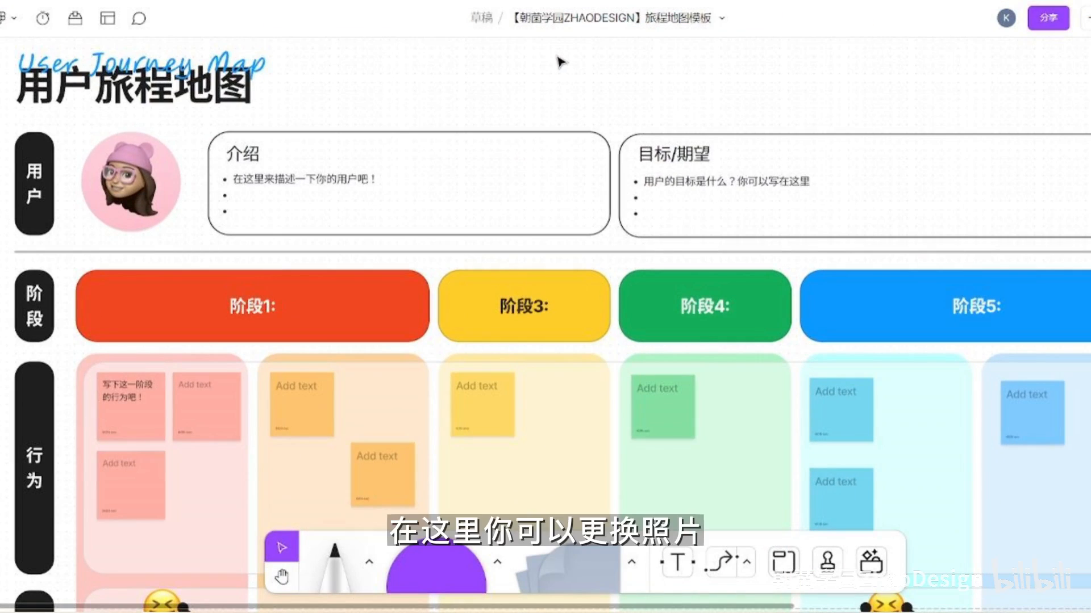
- Replace the user avatar on the journey map template with the desktop image 画像
{"action": "left_click", "coordinate": [125, 191]}
{"action": "left_click", "coordinate": [98, 105]}
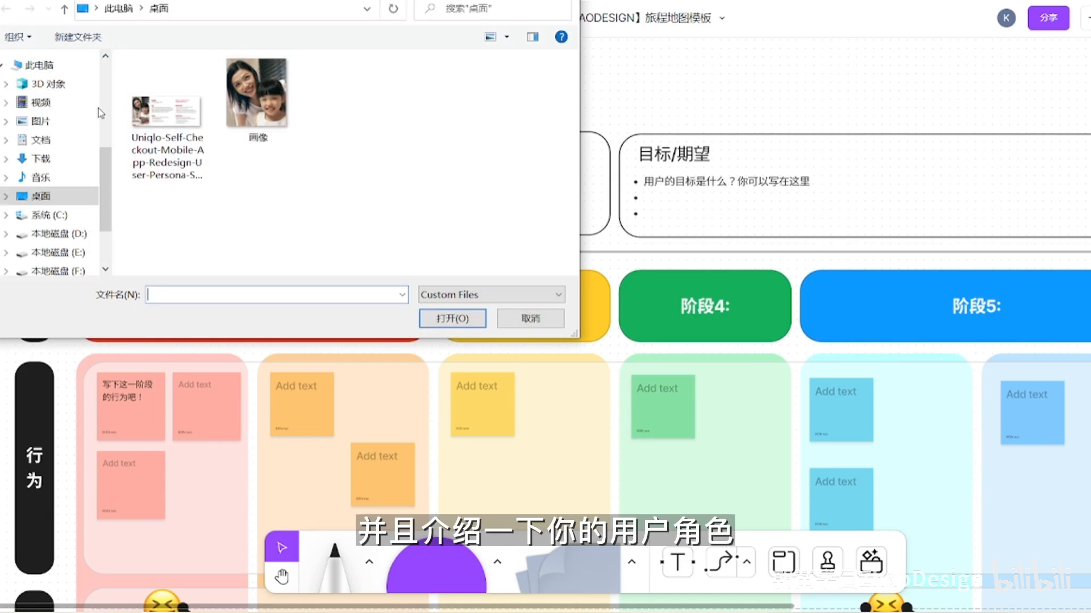
{"action": "left_click", "coordinate": [280, 134]}
{"action": "left_click", "coordinate": [452, 321]}
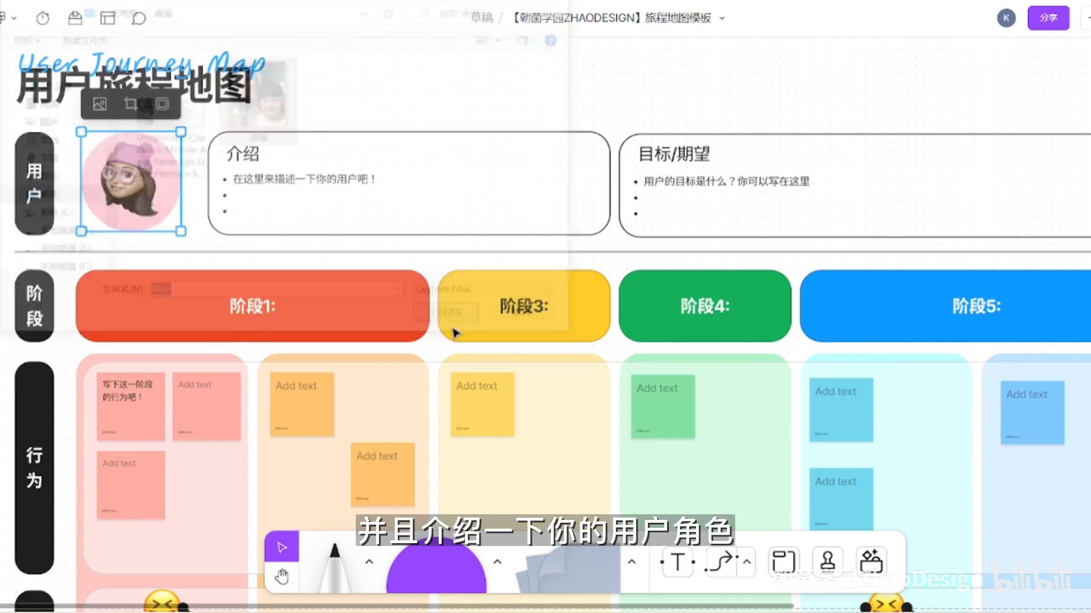
- Retitle the 介绍 box with the persona's name and set its first bullet to "人力资源经理，30岁，两个孩子"
{"action": "left_click", "coordinate": [259, 162]}
{"action": "type", "text": "Katie"}
{"action": "left_click", "coordinate": [377, 176]}
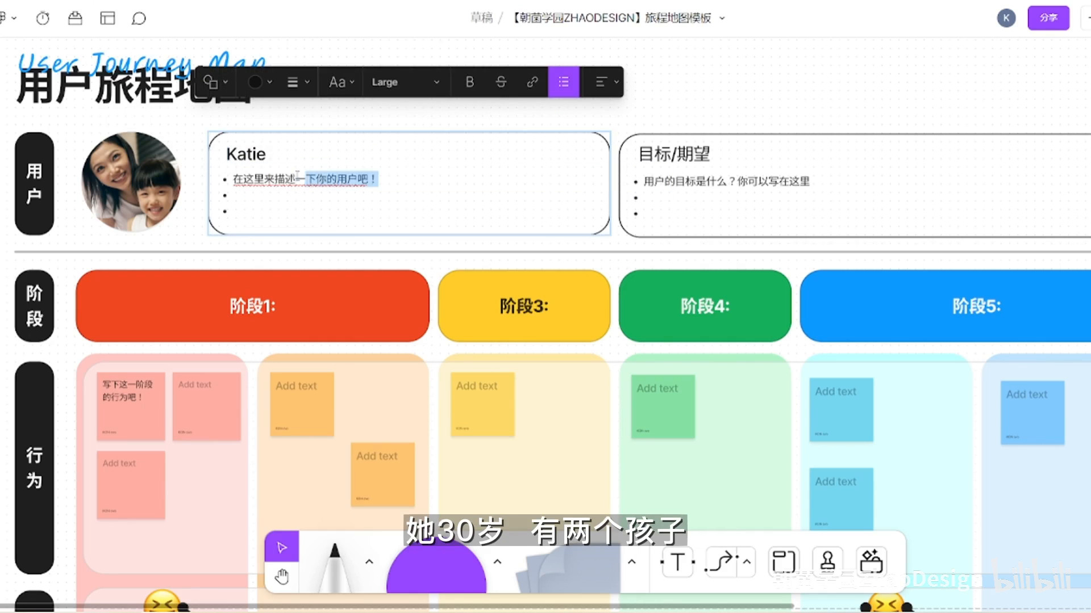
{"action": "type", "text": "人力资源经理，3"}
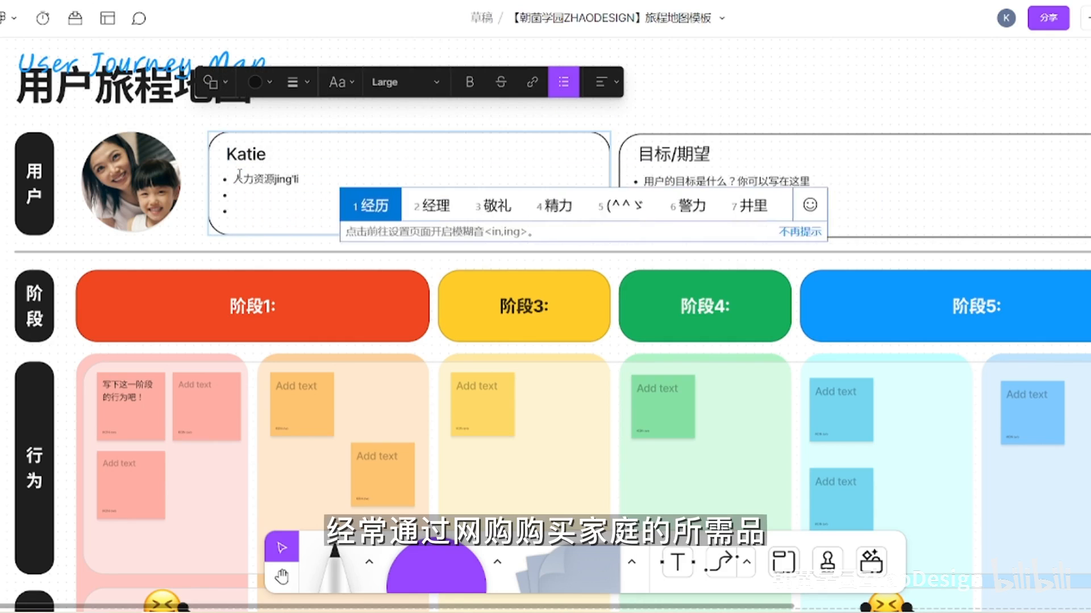
{"action": "type", "text": "0岁，两个孩子"}
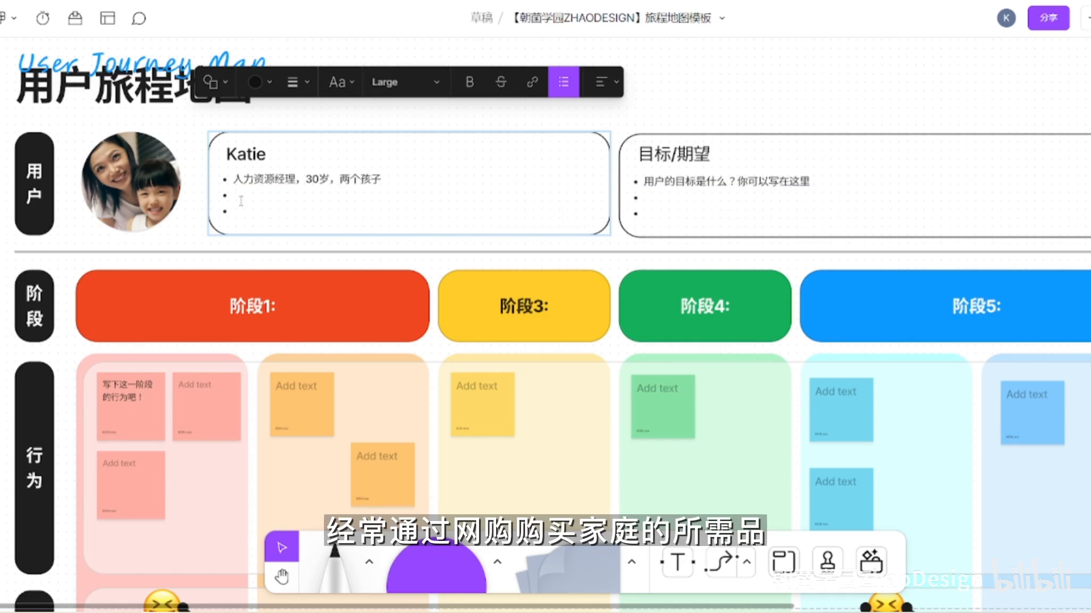
{"action": "type", "text": "经常网购购买家庭的s所需品"}
- Fill the persona box's remaining two bullets with "经常网购购买家庭的所需品" and "购物过程中会使用搜索功能，比较关注折扣"
{"action": "key", "text": "Return"}
{"action": "type", "text": "购物过程中hui'shi'yon"}
{"action": "type", "text": "会使用搜索功能，比较关注折扣"}
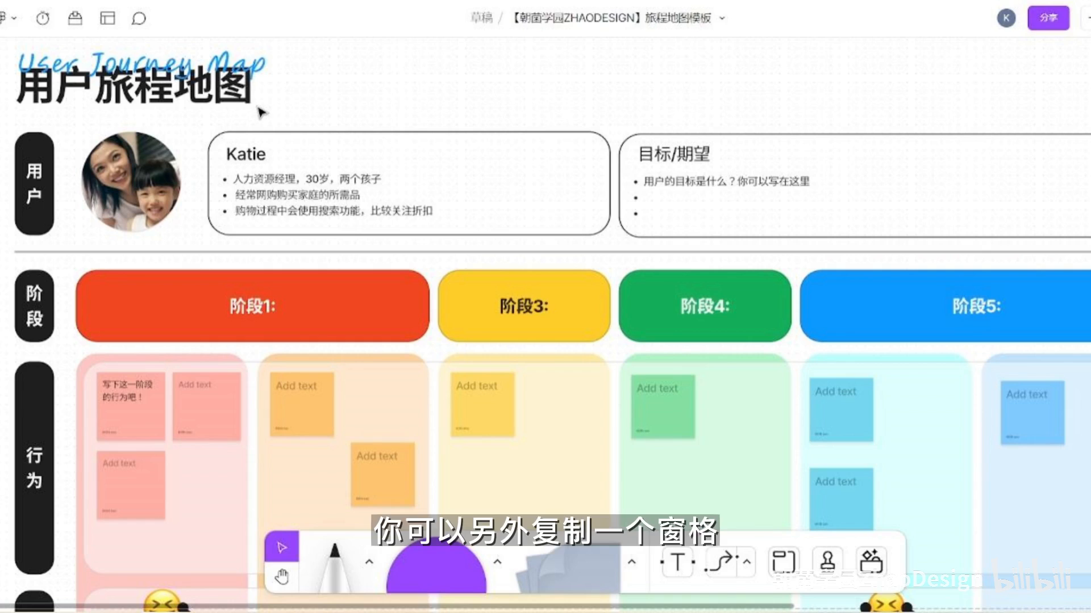
- Extend the map's title 用户旅程地图 with "：优衣库自助购物APP"
{"action": "double_click", "coordinate": [253, 108]}
{"action": "type", "text": "：youyi"}
{"action": "type", "text": "优衣库自助购物APP"}
{"action": "key", "text": "Escape"}
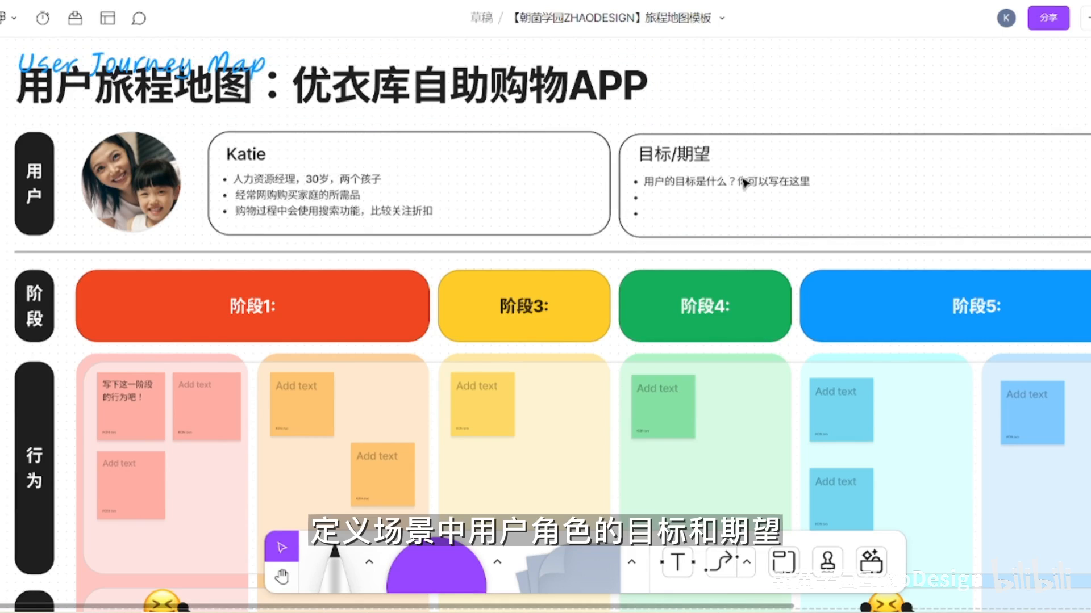
- Fill the three 目标/期望 bullets with "找到优惠券，快速获取折扣", "找到高性价比的商品" and "可以跟踪商品的物流信息"
{"action": "double_click", "coordinate": [816, 182]}
{"action": "type", "text": "找到优惠券，快速获取zh"}
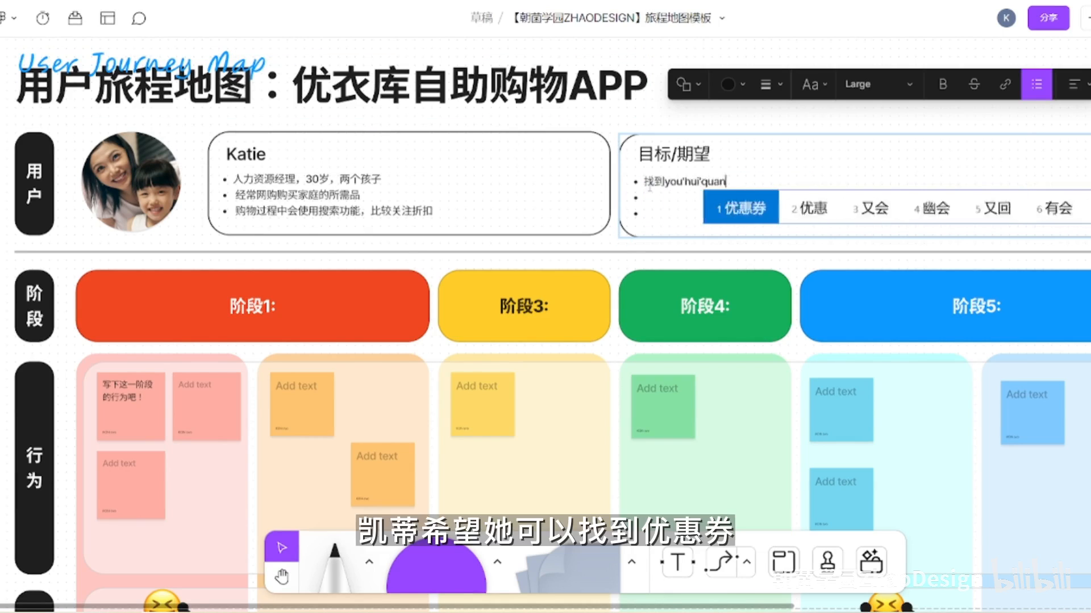
{"action": "type", "text": "折扣"}
{"action": "type", "text": "找到g"}
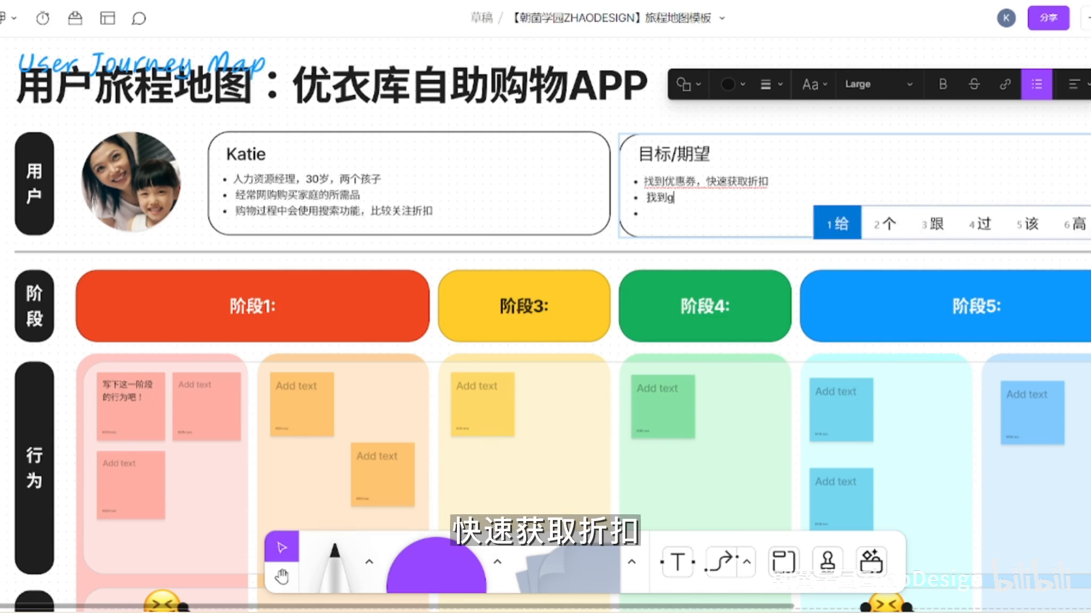
{"action": "type", "text": "高性价比的商品"}
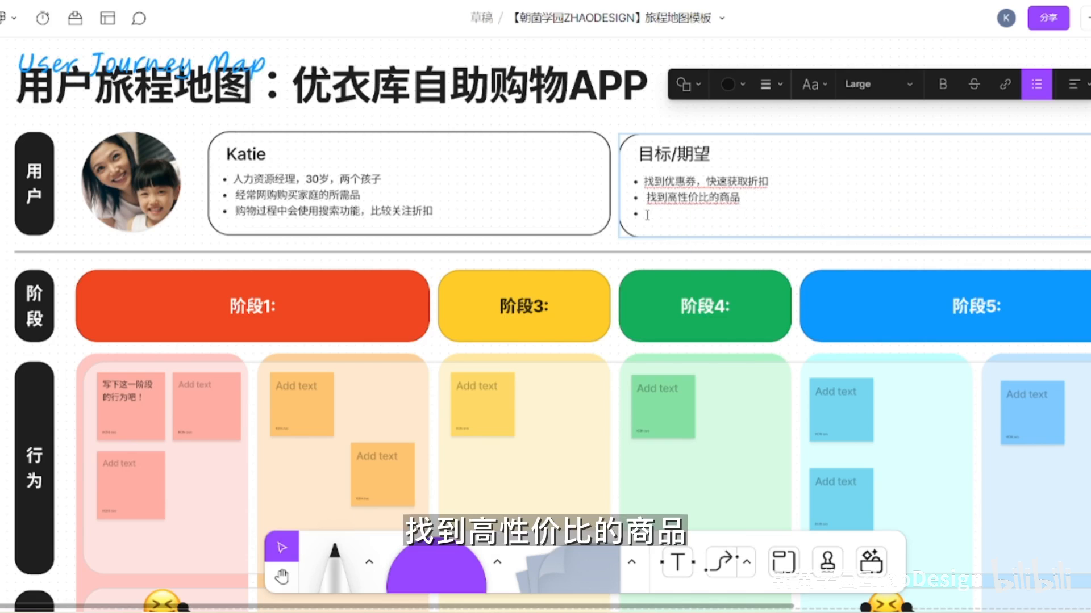
{"action": "type", "text": "可以跟踪商品的物流xinxi"}
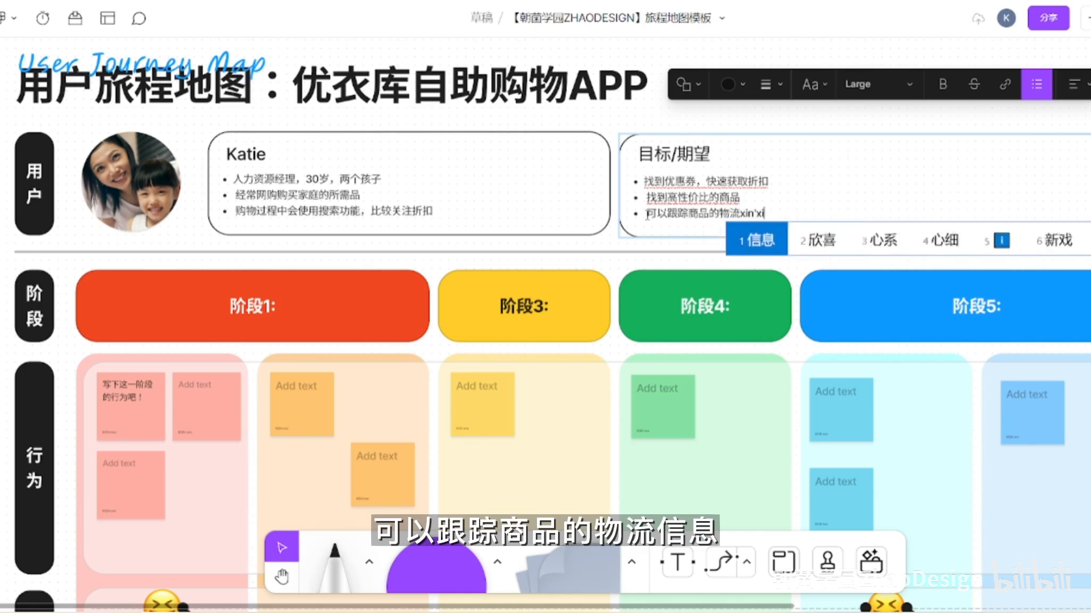
{"action": "key", "text": "space"}
{"action": "left_click", "coordinate": [802, 101]}
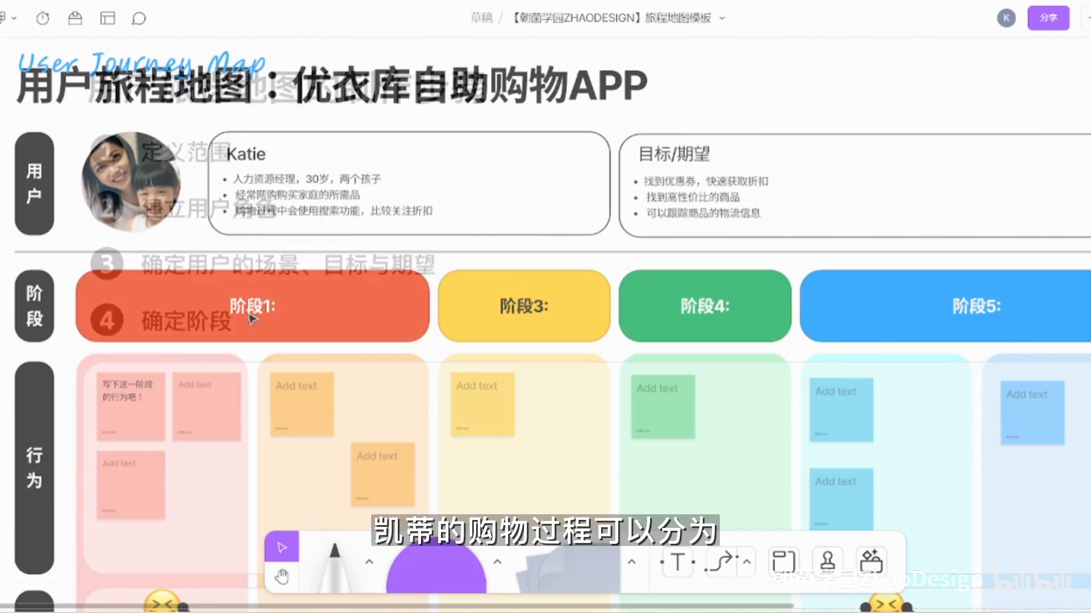
- Rename the red 阶段1 block as 购物前 and the yellow 阶段3 block as 浏览挑选
{"action": "left_click", "coordinate": [251, 307]}
{"action": "double_click", "coordinate": [252, 306]}
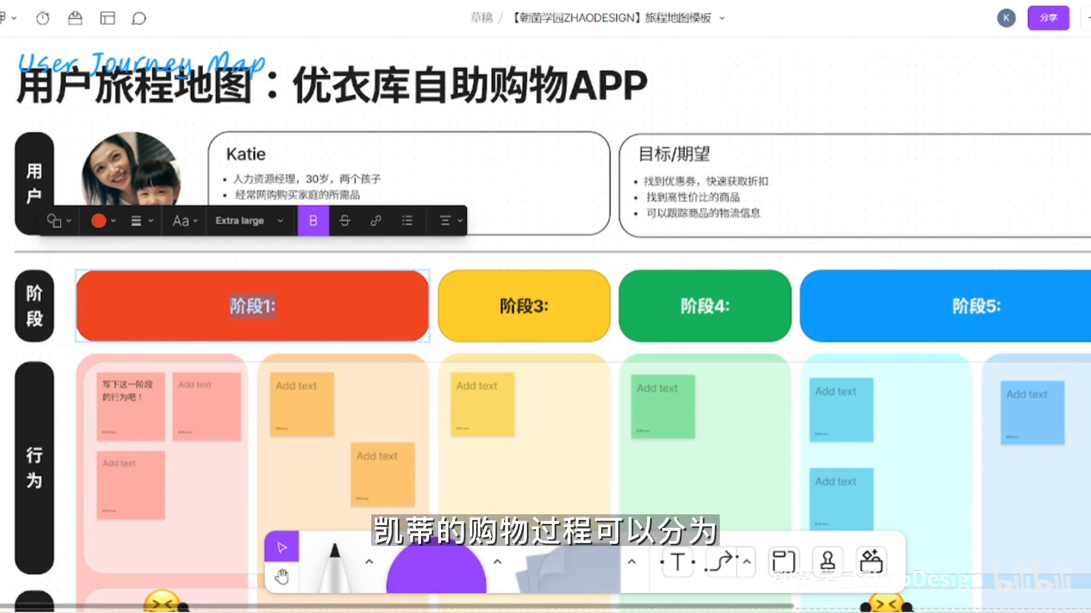
{"action": "type", "text": "购物前"}
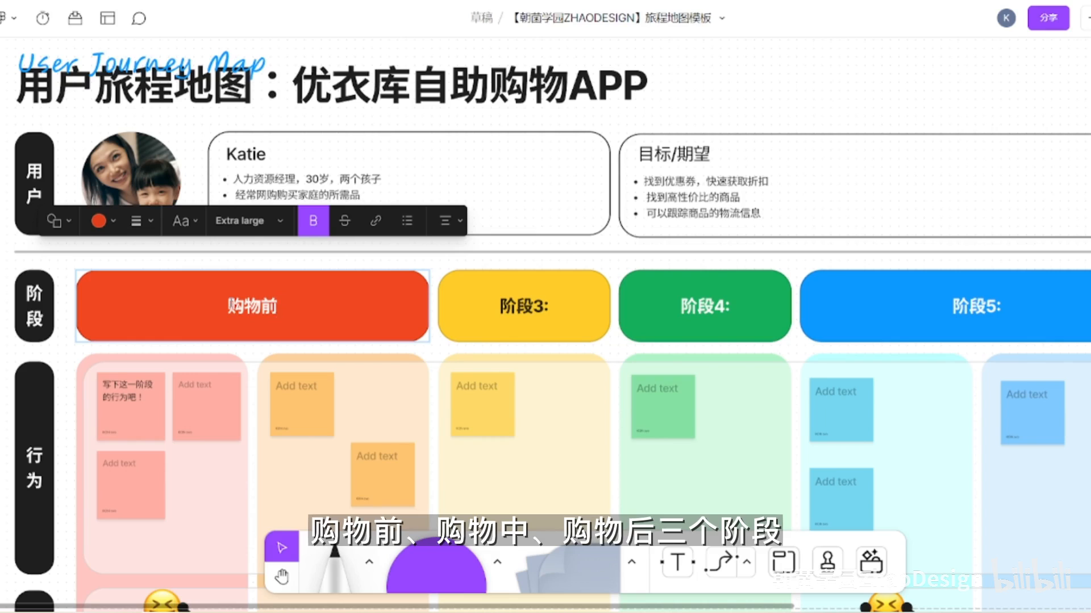
{"action": "double_click", "coordinate": [536, 307]}
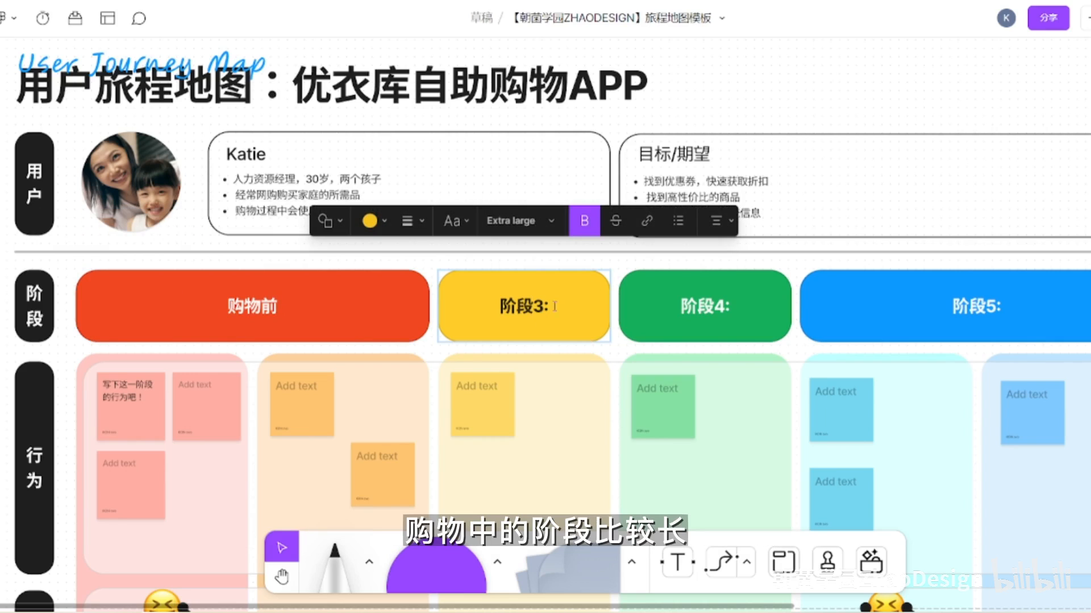
{"action": "key", "text": "ctrl+a"}
{"action": "type", "text": "浏览挑选"}
- Rename the green 阶段4 block as 添加购物车 and the blue 阶段5 block as 结账
{"action": "triple_click", "coordinate": [676, 307]}
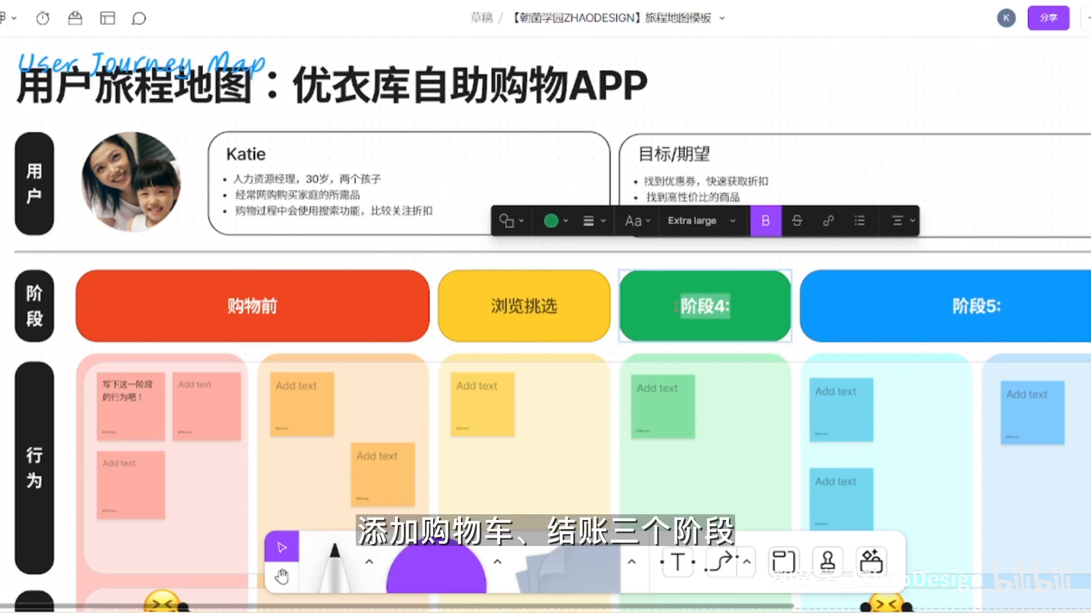
{"action": "type", "text": "添加购物车"}
{"action": "triple_click", "coordinate": [923, 307]}
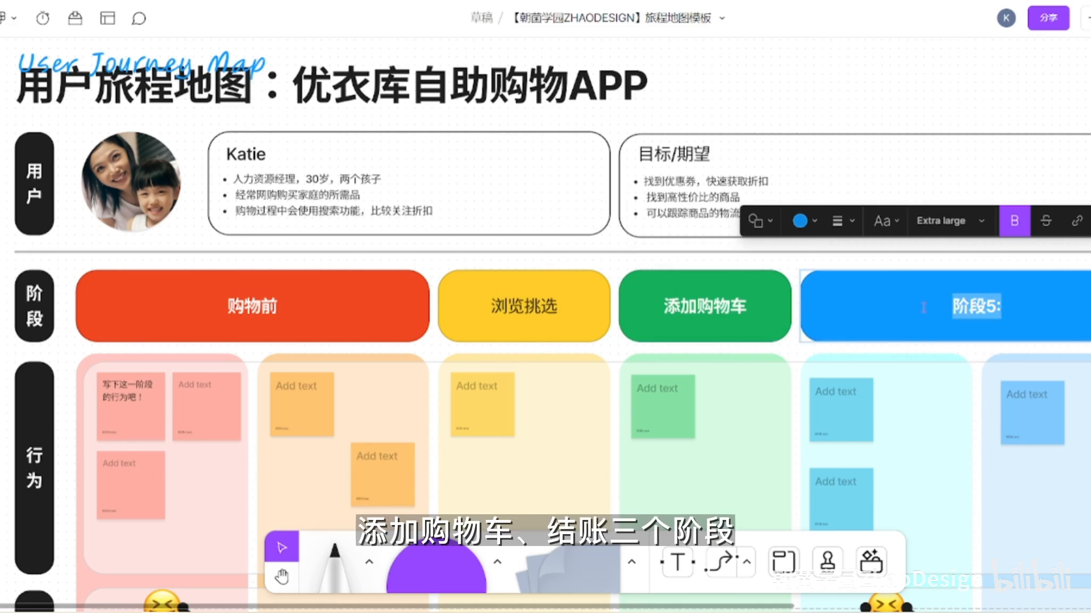
{"action": "type", "text": "结账"}
- Duplicate the blue 结账 block to its right and narrow the copy to the width of one column
{"action": "scroll", "coordinate": [945, 202], "scroll_direction": "down", "scroll_amount": 3}
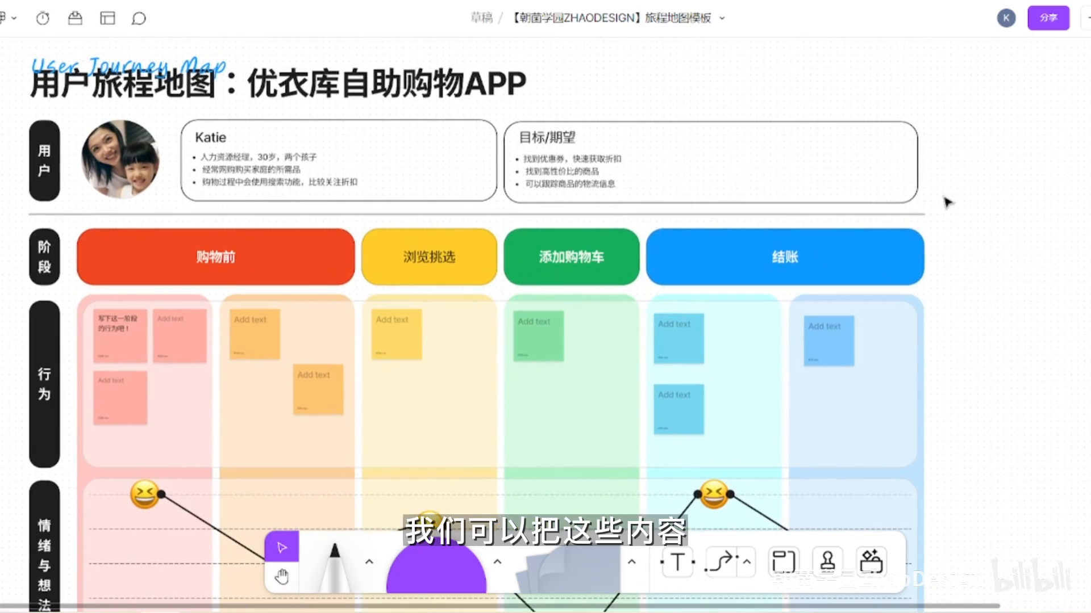
{"action": "left_click", "coordinate": [679, 238]}
{"action": "left_click_drag", "start_coordinate": [667, 246], "coordinate": [950, 250], "text": "alt"}
{"action": "left_click", "coordinate": [1042, 190]}
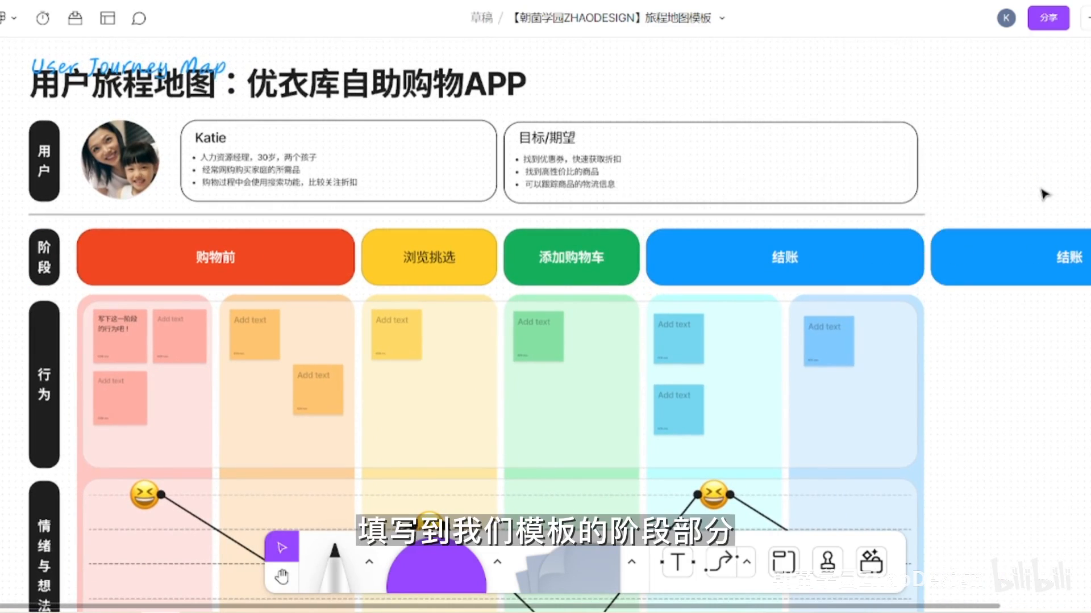
{"action": "scroll", "coordinate": [1044, 191], "scroll_direction": "down", "scroll_amount": 1}
{"action": "key", "text": "space"}
{"action": "left_click_drag", "start_coordinate": [1027, 188], "coordinate": [956, 185]}
{"action": "left_click", "coordinate": [965, 245]}
{"action": "left_click_drag", "start_coordinate": [1089, 250], "coordinate": [993, 250]}
- Relabel the copied stage block as 购物后 in bold and change its fill to purple
{"action": "left_click", "coordinate": [951, 254]}
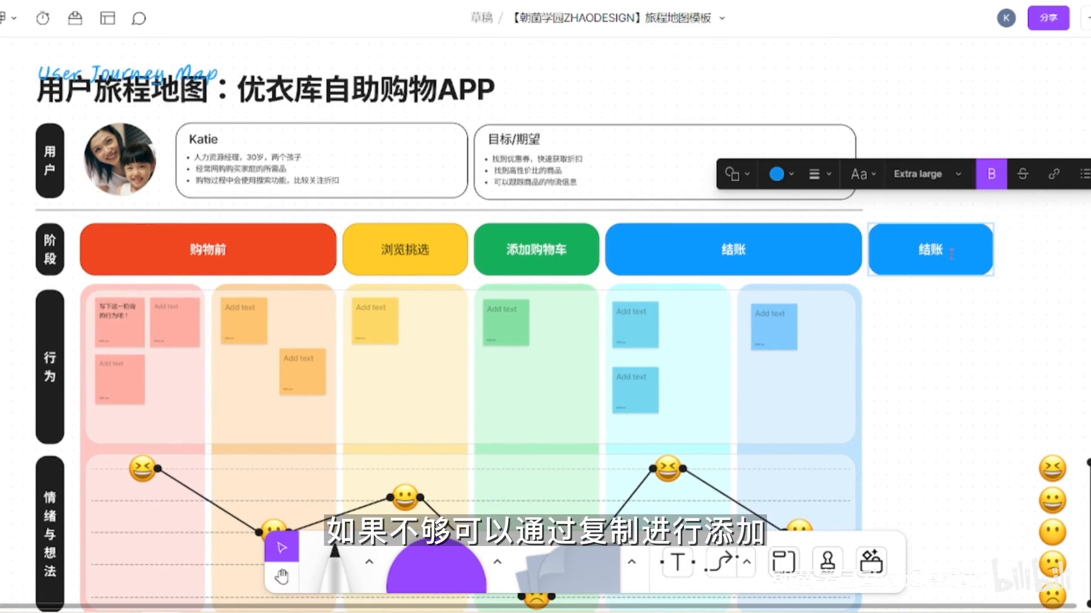
{"action": "key", "text": "BackSpace"}
{"action": "type", "text": "购物后"}
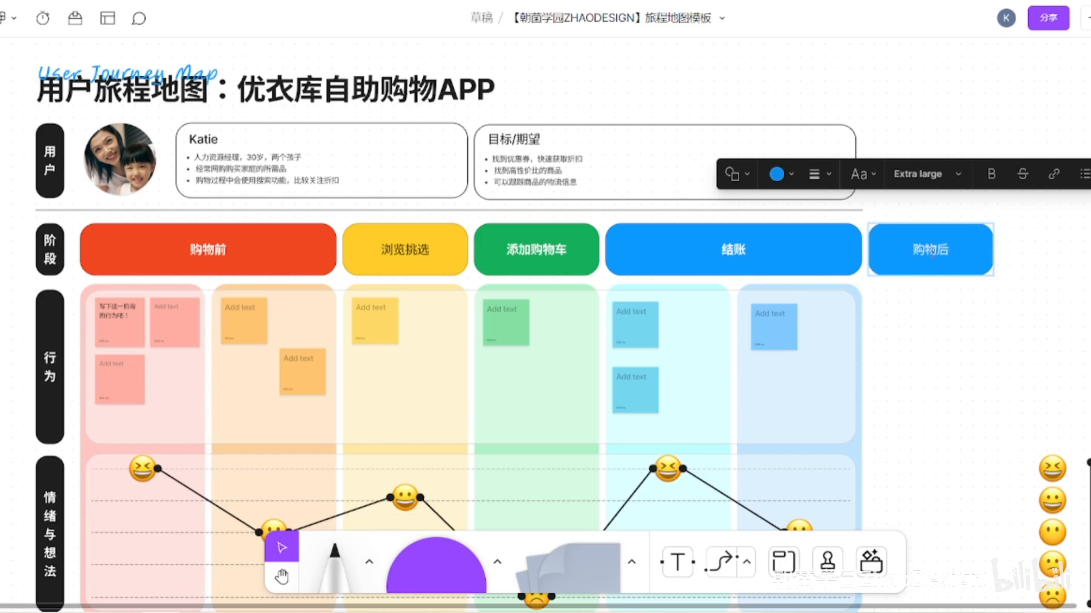
{"action": "key", "text": "ctrl+a"}
{"action": "left_click", "coordinate": [775, 174]}
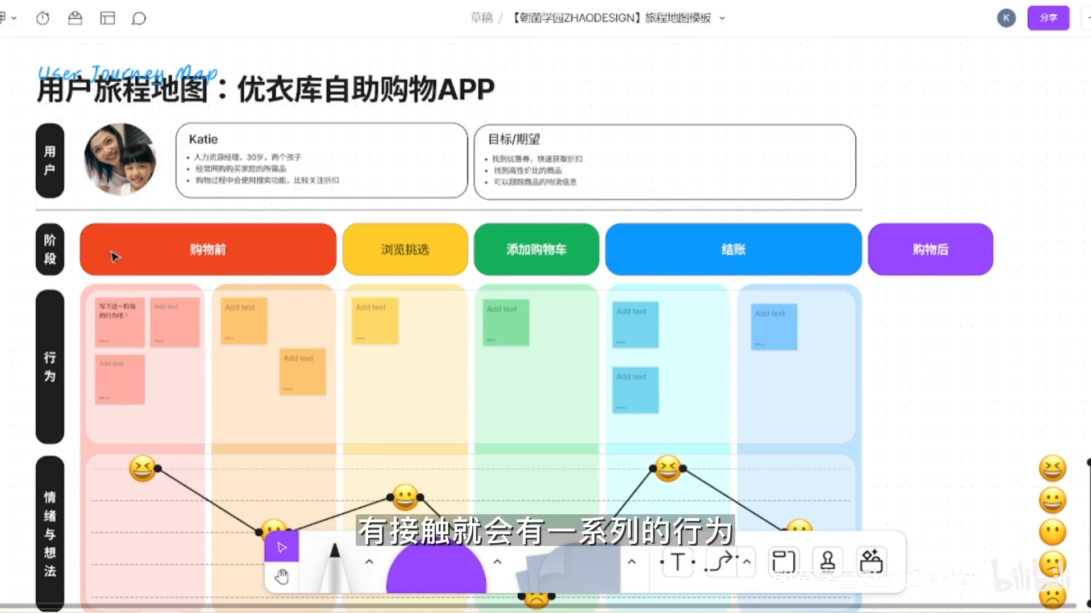
- Fill the first pink 行为 note with the persona's name followed by "发现了优衣库的应用程序，决定网上购物"
{"action": "scroll", "coordinate": [62, 324], "scroll_direction": "up", "scroll_amount": 5}
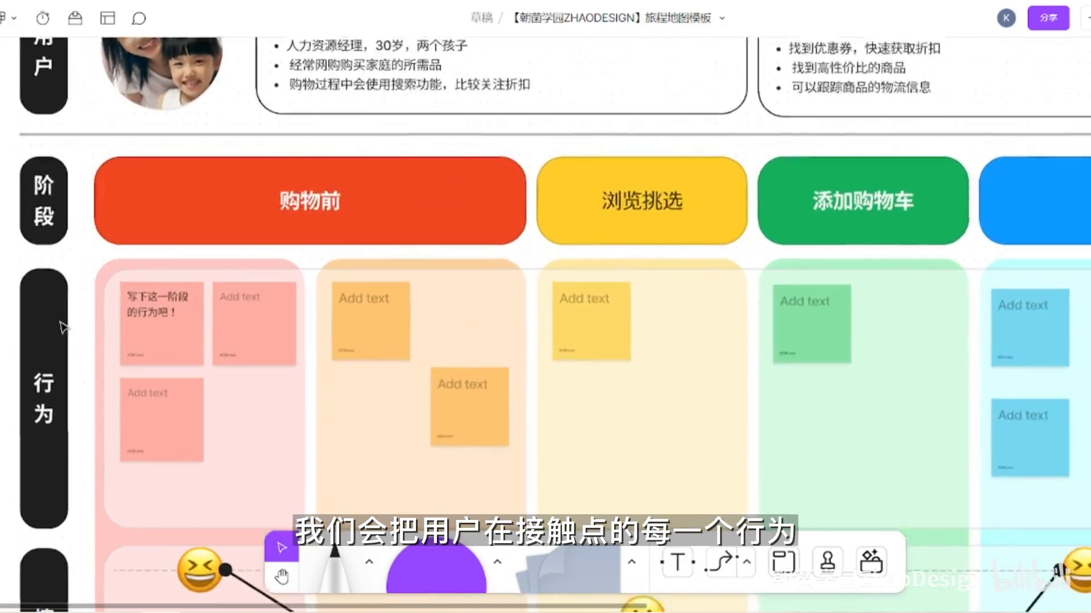
{"action": "scroll", "coordinate": [62, 324], "scroll_direction": "up", "scroll_amount": 1}
{"action": "left_click_drag", "start_coordinate": [95, 321], "coordinate": [110, 255]}
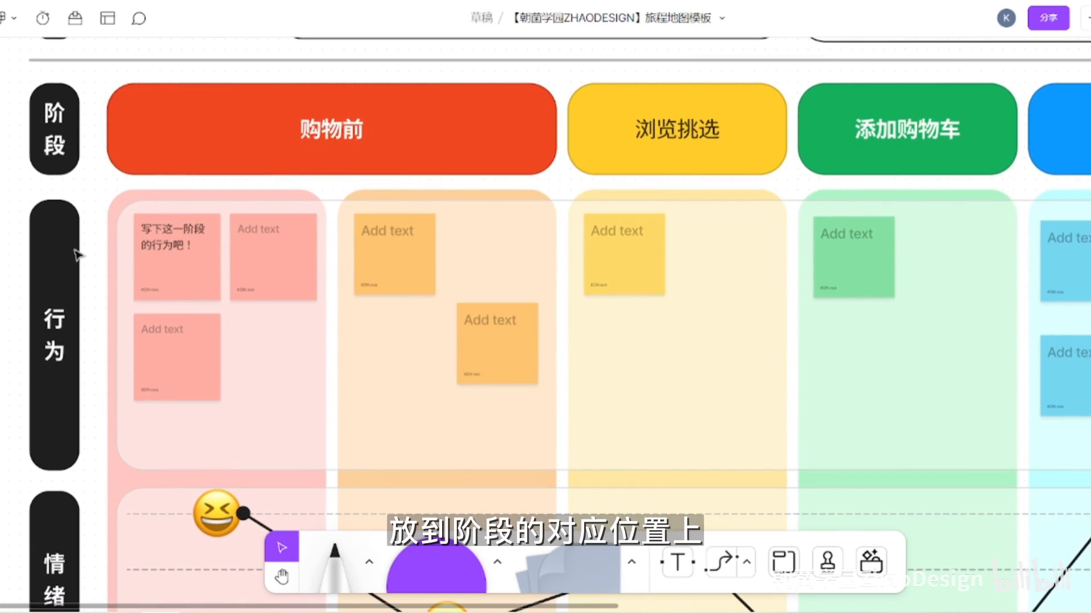
{"action": "left_click", "coordinate": [207, 233]}
{"action": "type", "text": "凯蒂发现了"}
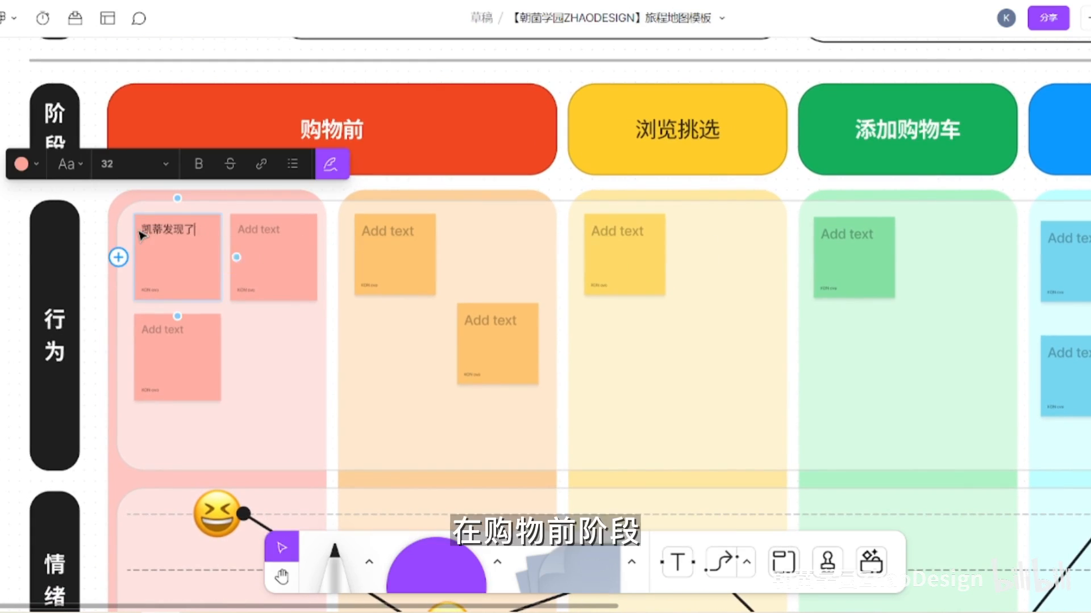
{"action": "type", "text": "优衣库的应用程序，决定网上购物"}
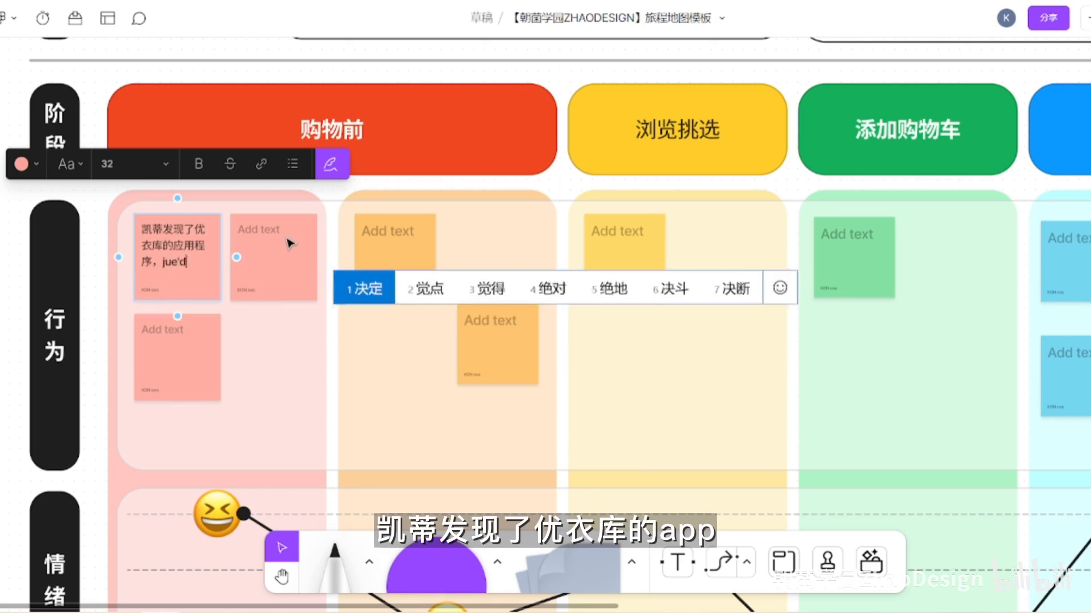
- Delete the two blank pink notes and enlarge the filled one to nearly the width of its column
{"action": "left_click", "coordinate": [290, 243]}
{"action": "left_click", "coordinate": [295, 274]}
{"action": "key", "text": "Delete"}
{"action": "left_click", "coordinate": [165, 390]}
{"action": "key", "text": "Delete"}
{"action": "left_click", "coordinate": [195, 287]}
{"action": "left_click_drag", "start_coordinate": [221, 307], "coordinate": [307, 390]}
- Narrow the 购物前 block to one column and move the 浏览挑选 block beside it, above the orange column
{"action": "left_click", "coordinate": [538, 115]}
{"action": "left_click_drag", "start_coordinate": [553, 125], "coordinate": [326, 135]}
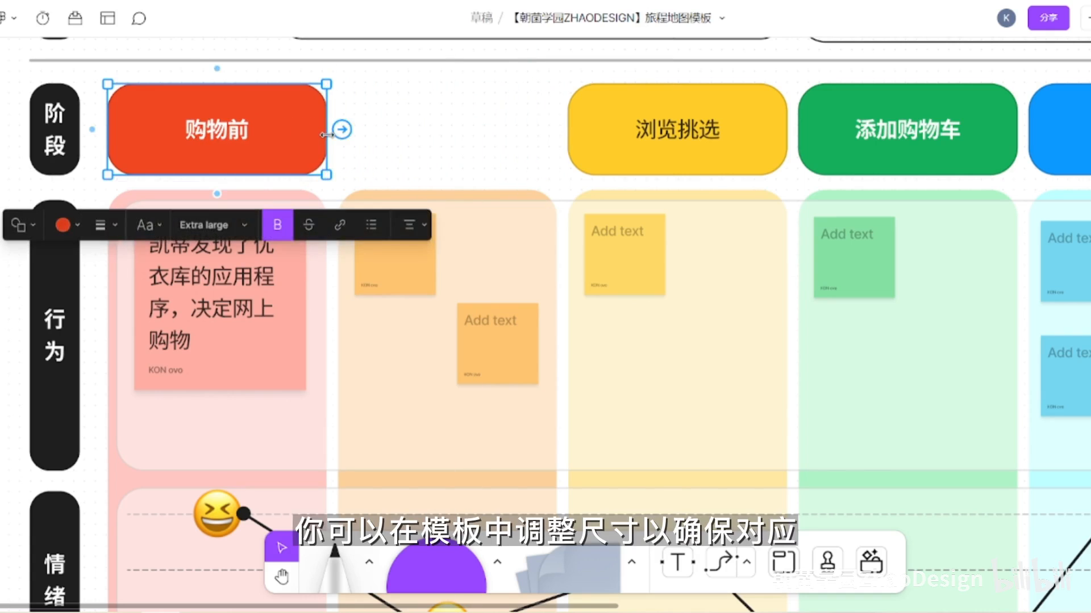
{"action": "left_click", "coordinate": [508, 130]}
{"action": "left_click_drag", "start_coordinate": [617, 99], "coordinate": [386, 102]}
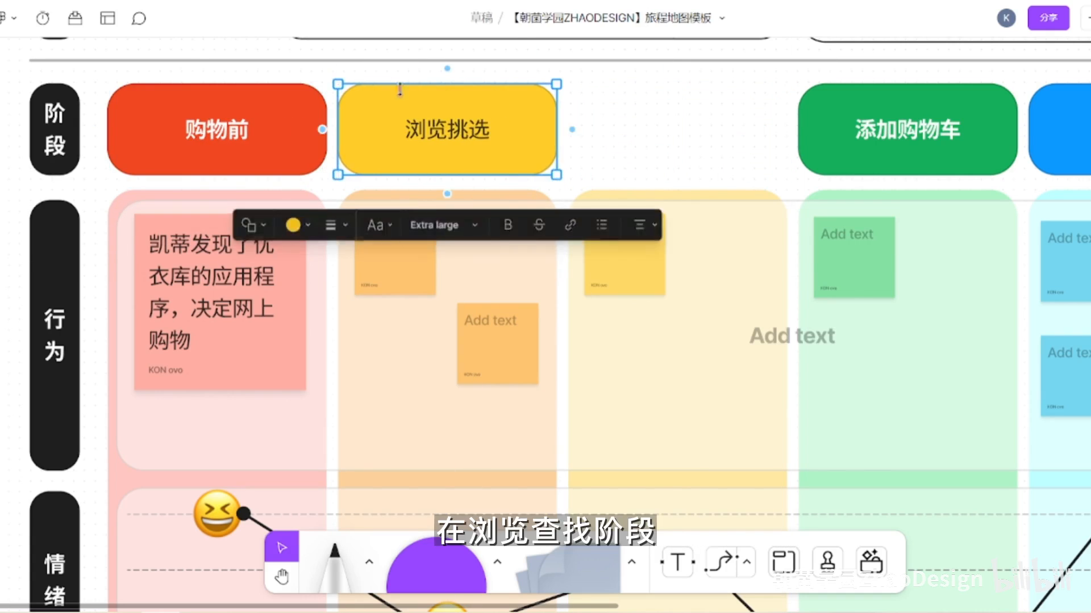
- Fill the upper orange 行为 note with the persona's name followed by "浏览应用程序，寻找使用方法"
{"action": "left_click", "coordinate": [387, 217]}
{"action": "type", "text": "Katie浏览应用程序，xunzhao"}
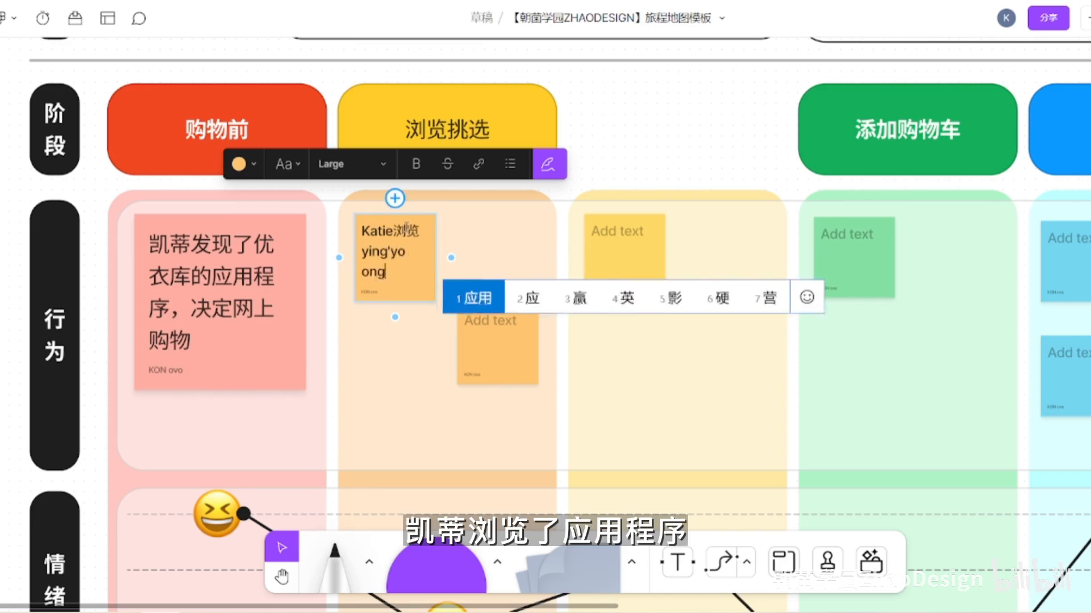
{"action": "type", "text": "寻找使用方法"}
- Delete the blank orange note and enlarge the filled orange one within its column
{"action": "left_click", "coordinate": [796, 324]}
{"action": "left_click", "coordinate": [528, 327]}
{"action": "key", "text": "Delete"}
{"action": "left_click", "coordinate": [405, 284]}
{"action": "left_click_drag", "start_coordinate": [436, 319], "coordinate": [469, 393]}
- Fill the yellow 行为 note with "用筛选或者搜索的方式寻找目标商品"
{"action": "left_click", "coordinate": [632, 109]}
{"action": "left_click", "coordinate": [652, 275]}
{"action": "type", "text": "用筛选或者搜索的方式寻找目标商品"}
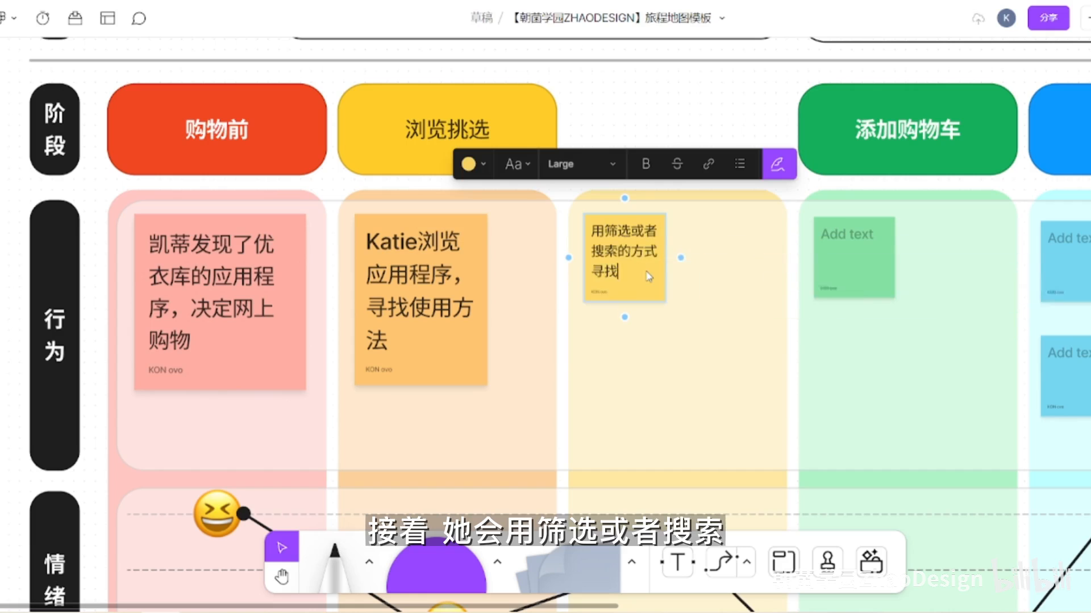
- Enlarge the yellow 行为 note and widen the 浏览挑选 block to span the orange and yellow columns
{"action": "left_click_drag", "start_coordinate": [665, 323], "coordinate": [721, 391]}
{"action": "left_click", "coordinate": [528, 116]}
{"action": "left_click_drag", "start_coordinate": [557, 122], "coordinate": [788, 121]}
{"action": "left_click", "coordinate": [650, 77]}
- Fill the green 行为 note with "将心仪的商品加入购物车" and enlarge it within its column
{"action": "key", "text": "space"}
{"action": "left_click_drag", "start_coordinate": [923, 239], "coordinate": [652, 246]}
{"action": "left_click", "coordinate": [584, 238]}
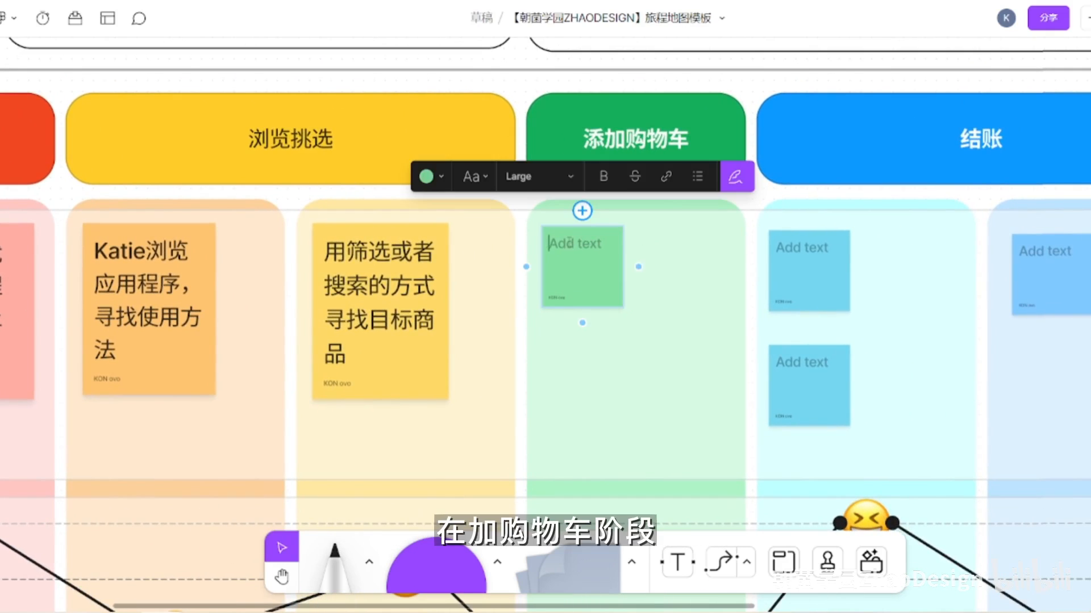
{"action": "type", "text": "将心仪d的商品加入购物车"}
{"action": "left_click", "coordinate": [612, 84]}
{"action": "left_click", "coordinate": [597, 275]}
{"action": "left_click_drag", "start_coordinate": [624, 309], "coordinate": [688, 381]}
- Fill the upper cyan 行为 note with the persona's name followed by "使用网络账户结账"
{"action": "left_click_drag", "start_coordinate": [1014, 150], "coordinate": [782, 161]}
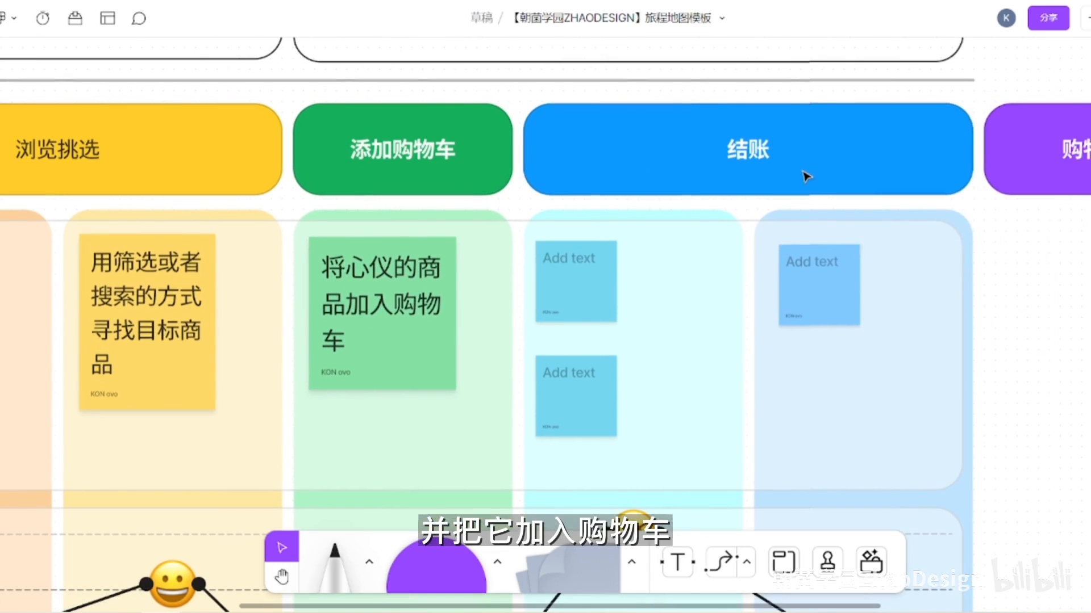
{"action": "left_click", "coordinate": [800, 171]}
{"action": "double_click", "coordinate": [575, 294]}
{"action": "type", "text": "Katie使用wan"}
{"action": "type", "text": "网络账户结账"}
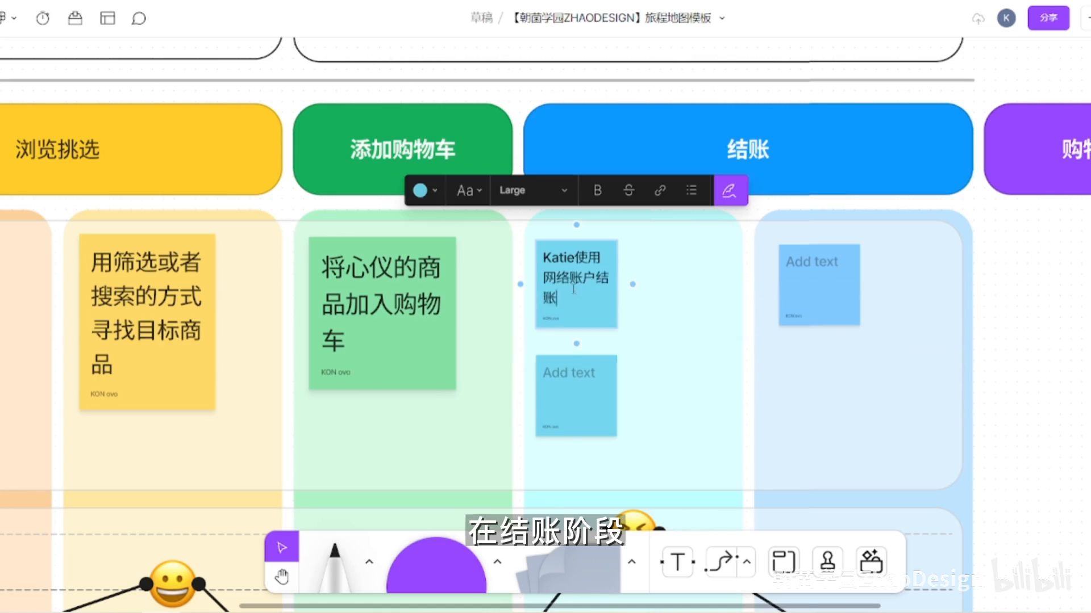
- Delete the blank cyan note and enlarge the filled cyan one within its column
{"action": "left_click", "coordinate": [575, 395]}
{"action": "key", "text": "Delete"}
{"action": "left_click", "coordinate": [585, 293]}
{"action": "left_click_drag", "start_coordinate": [619, 323], "coordinate": [675, 385]}
- Narrow the 结账 block to one column and move the 购物后 block beside it, above the last column
{"action": "left_click", "coordinate": [909, 179]}
{"action": "left_click_drag", "start_coordinate": [974, 164], "coordinate": [745, 165]}
{"action": "left_click_drag", "start_coordinate": [1086, 128], "coordinate": [871, 127]}
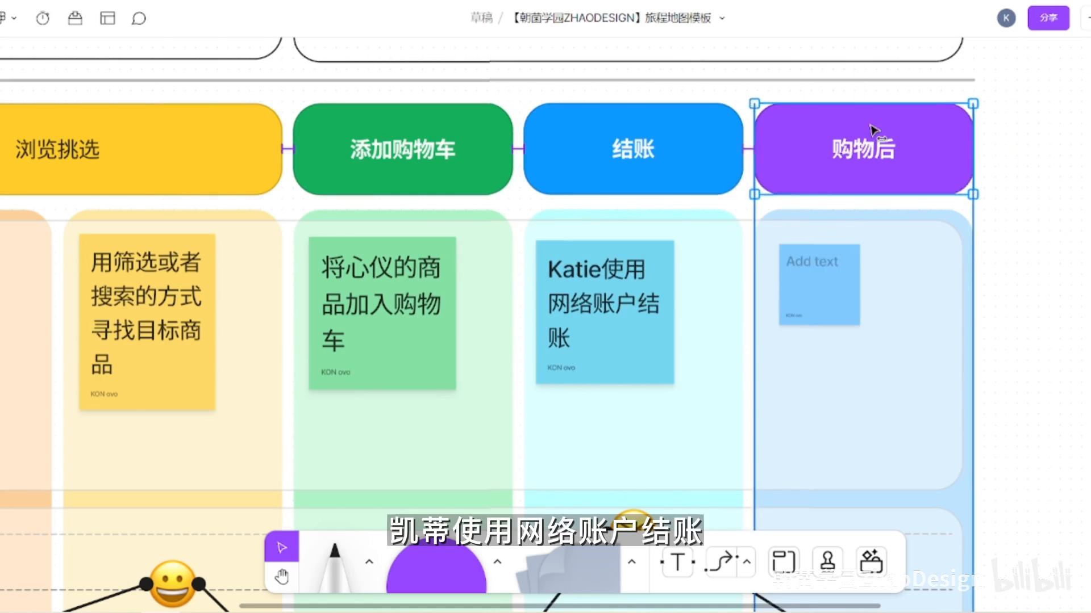
- Enlarge the last column's 行为 note and fill it with the persona's name followed by "收到商品，考虑是否留下"
{"action": "scroll", "coordinate": [852, 255], "scroll_direction": "down", "scroll_amount": 1}
{"action": "left_click", "coordinate": [835, 290]}
{"action": "left_click_drag", "start_coordinate": [862, 320], "coordinate": [920, 377]}
{"action": "double_click", "coordinate": [853, 280]}
{"action": "type", "text": "Katies收到商品，考虑是否留下"}
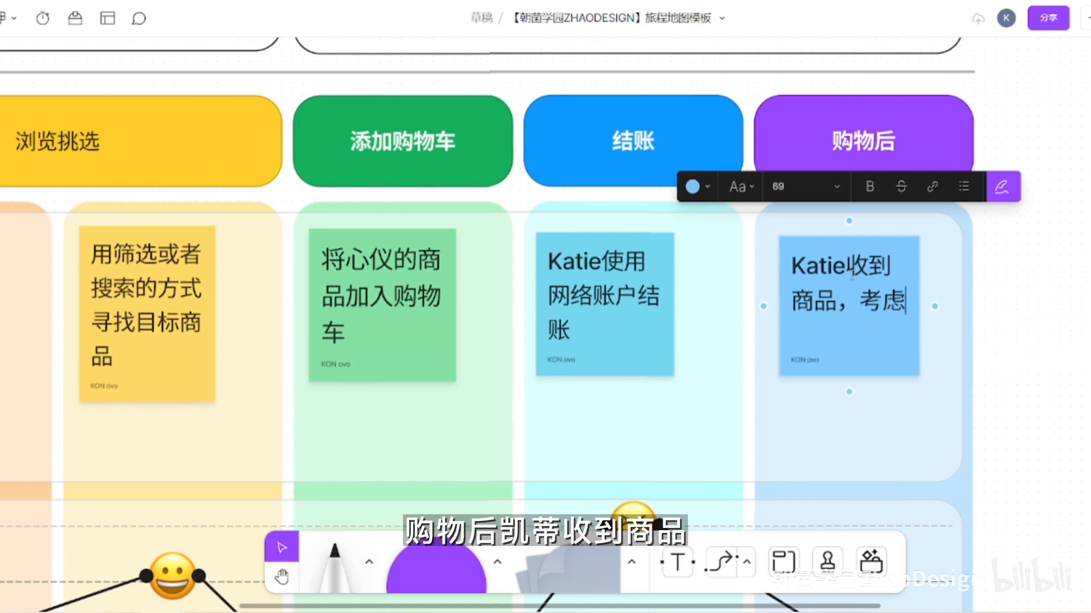
- Recolour the last column of the upper section and its 行为 note violet
{"action": "left_click", "coordinate": [1082, 325]}
{"action": "left_click", "coordinate": [969, 309]}
{"action": "left_click", "coordinate": [881, 152]}
{"action": "left_click", "coordinate": [931, 116]}
{"action": "left_click", "coordinate": [1057, 227]}
{"action": "left_click", "coordinate": [849, 310]}
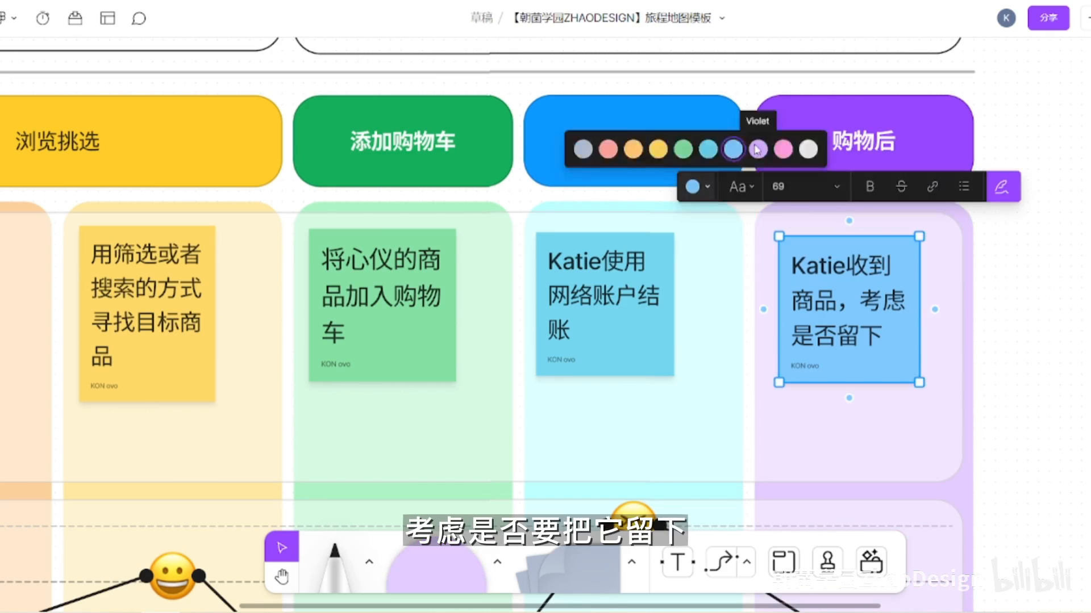
{"action": "key", "text": "shift+1"}
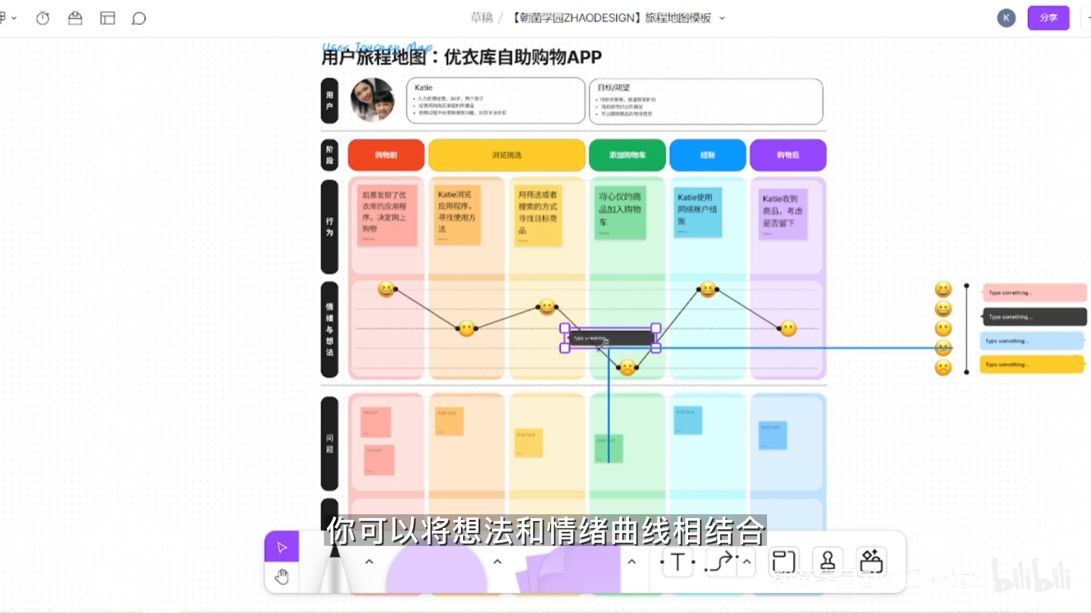
- Lengthen the coloured columns and move the emotion row with its emoji line down, freeing space below the 行为 row
{"action": "left_click_drag", "start_coordinate": [653, 332], "coordinate": [637, 343]}
{"action": "left_click", "coordinate": [621, 297]}
{"action": "scroll", "coordinate": [707, 409], "scroll_direction": "down", "scroll_amount": 3}
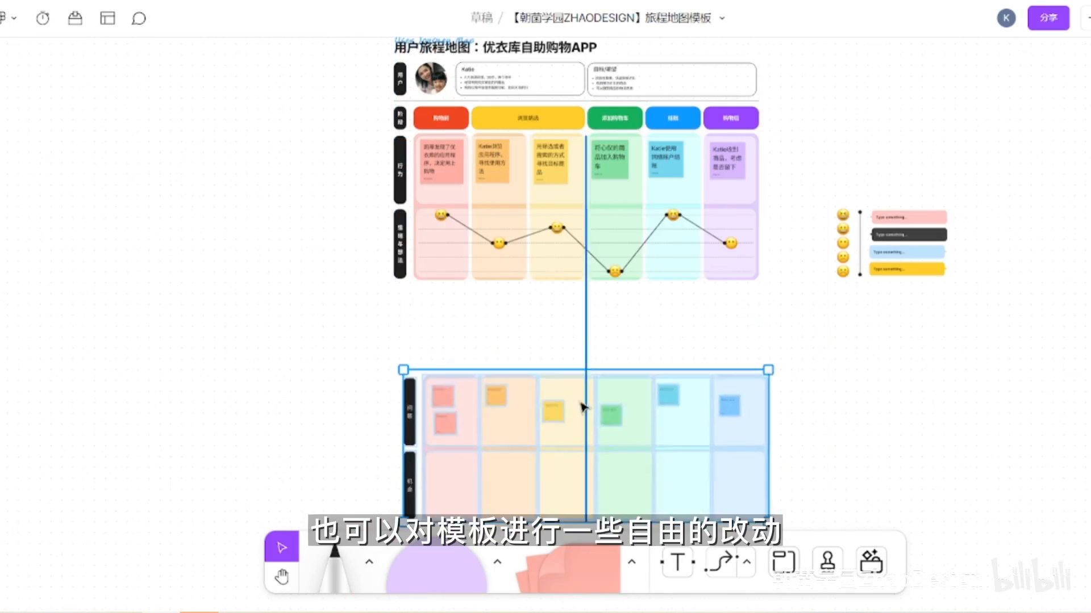
{"action": "left_click_drag", "start_coordinate": [581, 403], "coordinate": [580, 425]}
{"action": "left_click_drag", "start_coordinate": [787, 315], "coordinate": [433, 383]}
{"action": "left_click_drag", "start_coordinate": [328, 206], "coordinate": [767, 284]}
{"action": "left_click_drag", "start_coordinate": [788, 370], "coordinate": [432, 306]}
{"action": "left_click_drag", "start_coordinate": [403, 245], "coordinate": [404, 341]}
- Duplicate the 行为 row's background panel and black label into the free space below to form a new row
{"action": "left_click", "coordinate": [538, 199]}
{"action": "left_click_drag", "start_coordinate": [538, 199], "coordinate": [570, 295]}
{"action": "scroll", "coordinate": [495, 268], "scroll_direction": "up", "scroll_amount": 4}
{"action": "left_click", "coordinate": [334, 312]}
{"action": "left_click", "coordinate": [332, 132]}
{"action": "left_click_drag", "start_coordinate": [332, 132], "coordinate": [332, 258]}
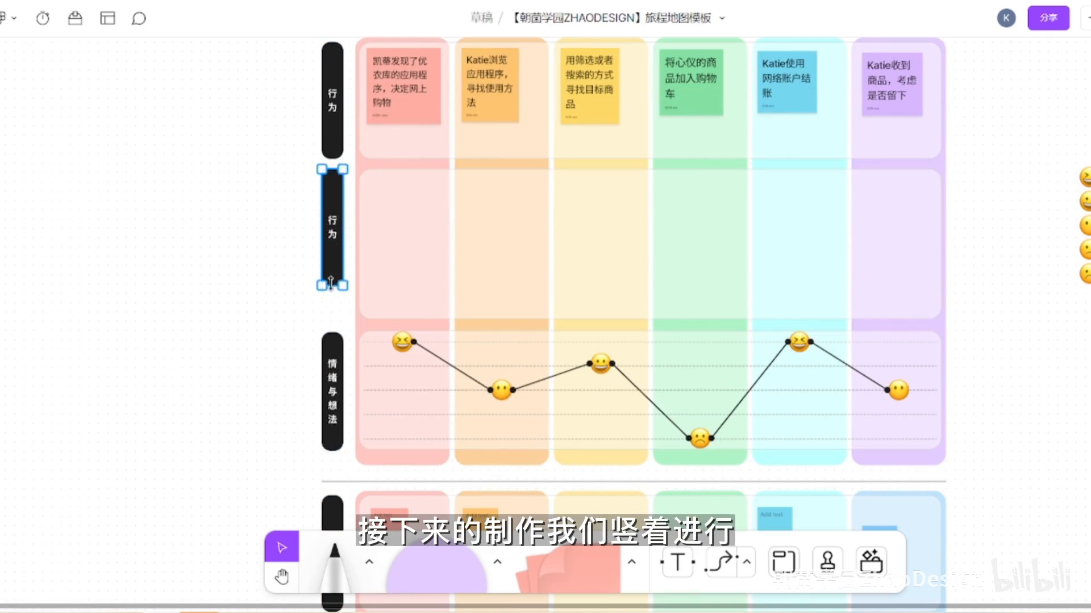
{"action": "left_click", "coordinate": [370, 219]}
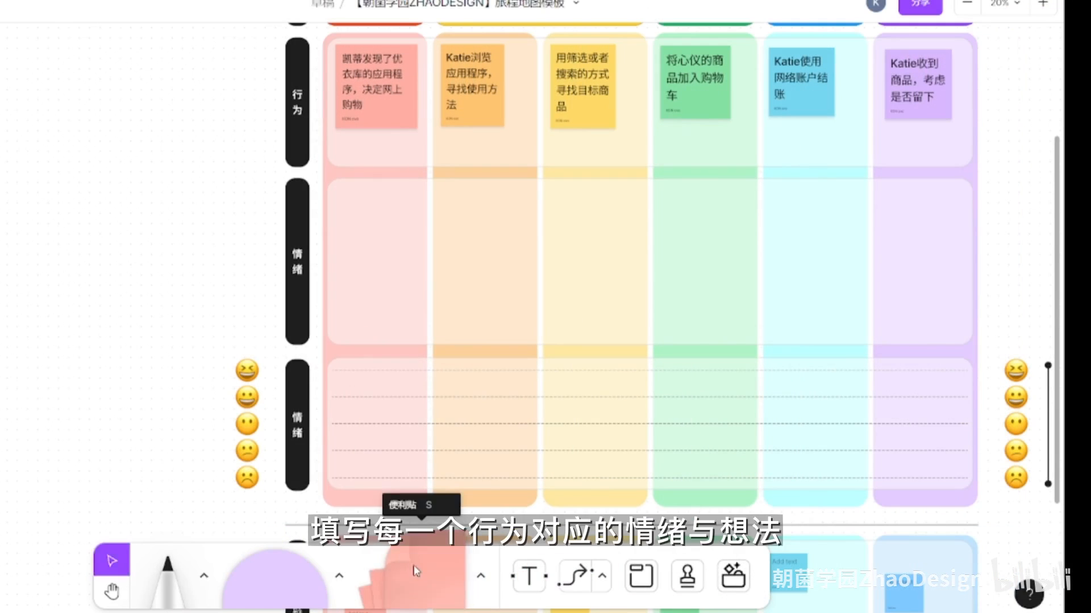
- Add two pink notes to the upper 情绪 row reading "优衣库的衣服质量是可以保证的" and "我在这上面买会更便宜吗？"
{"action": "left_click", "coordinate": [416, 571]}
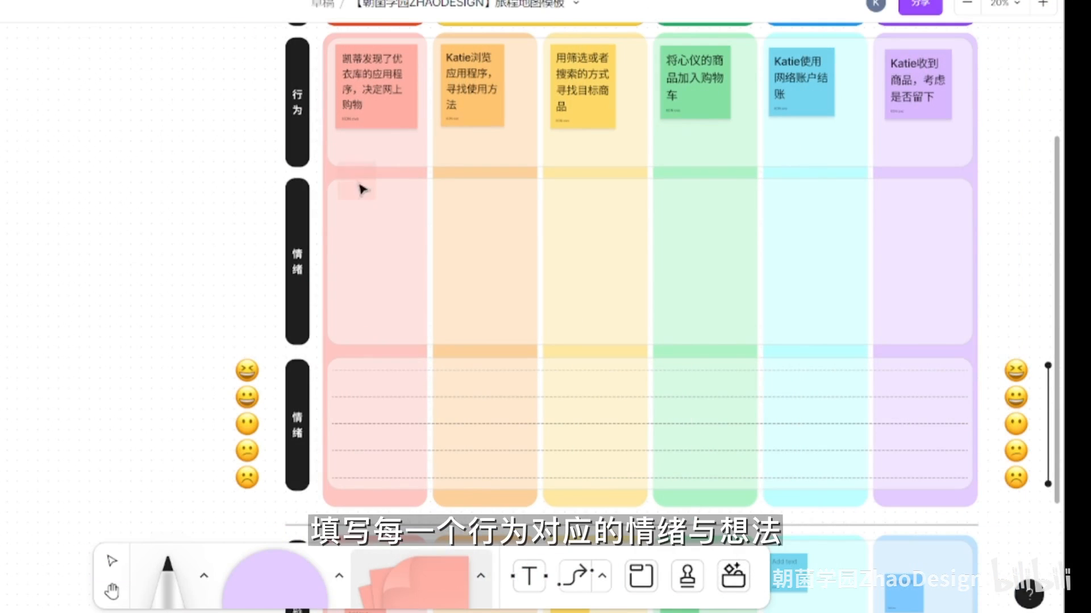
{"action": "left_click", "coordinate": [358, 213]}
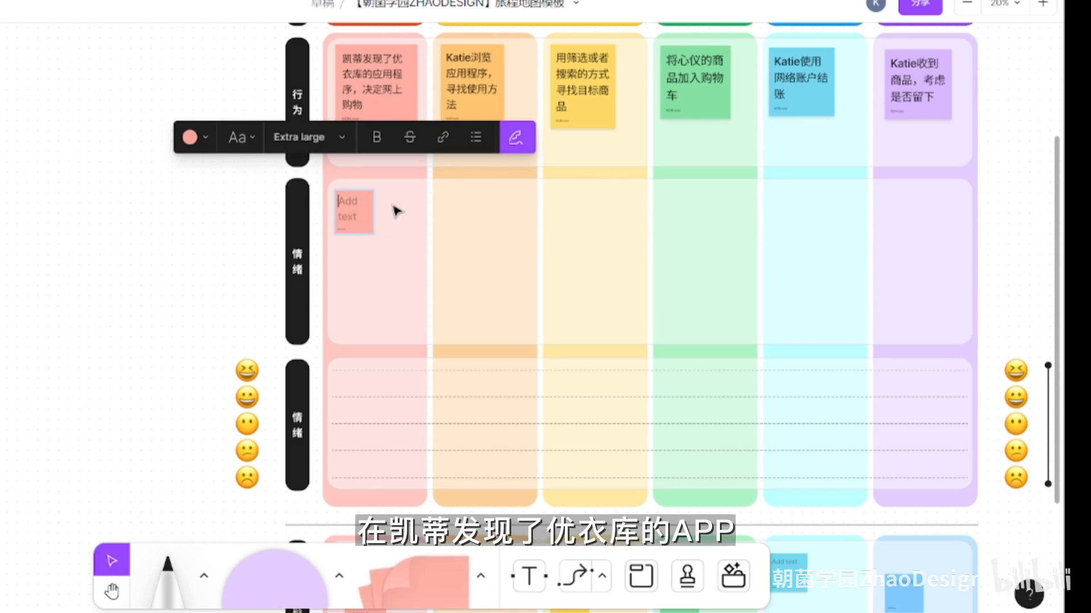
{"action": "type", "text": "优衣库的衣服质量是可以保证的"}
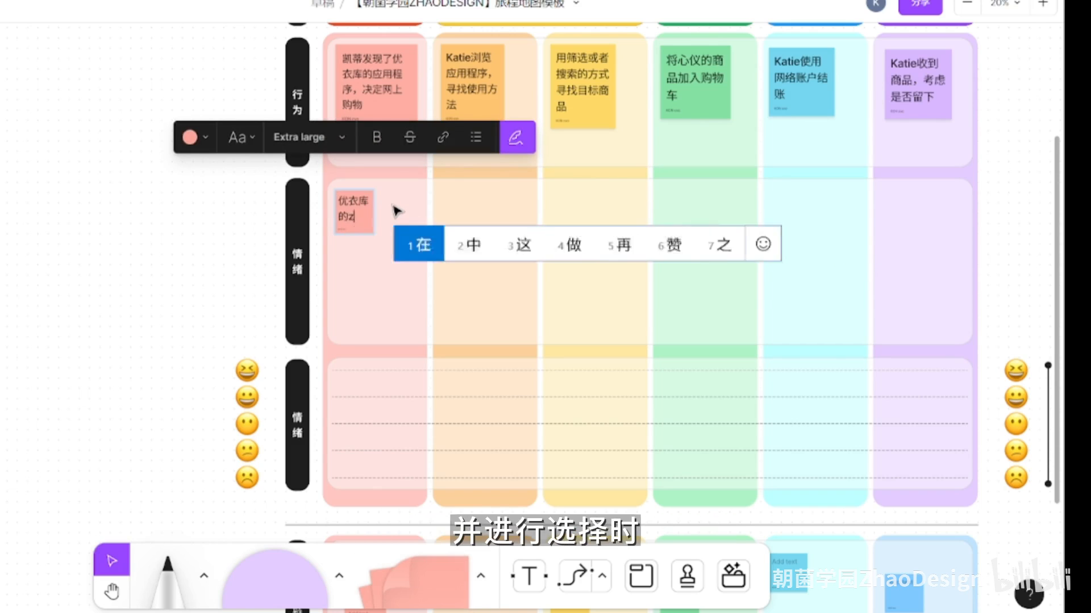
{"action": "left_click", "coordinate": [413, 591]}
{"action": "left_click", "coordinate": [404, 213]}
{"action": "type", "text": "wozaizheshangmianmaihui gengpiany"}
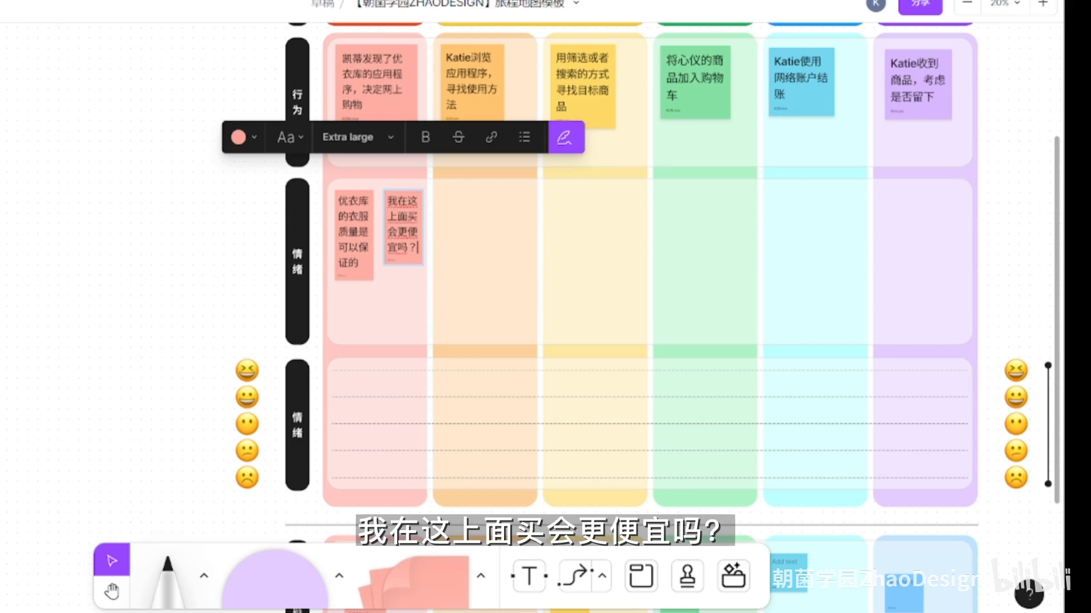
- Add a third pink note below them in the 购物前 column reading "它会不会更快上新？"
{"action": "left_click", "coordinate": [420, 580]}
{"action": "left_click", "coordinate": [401, 297]}
{"action": "type", "text": "ta"}
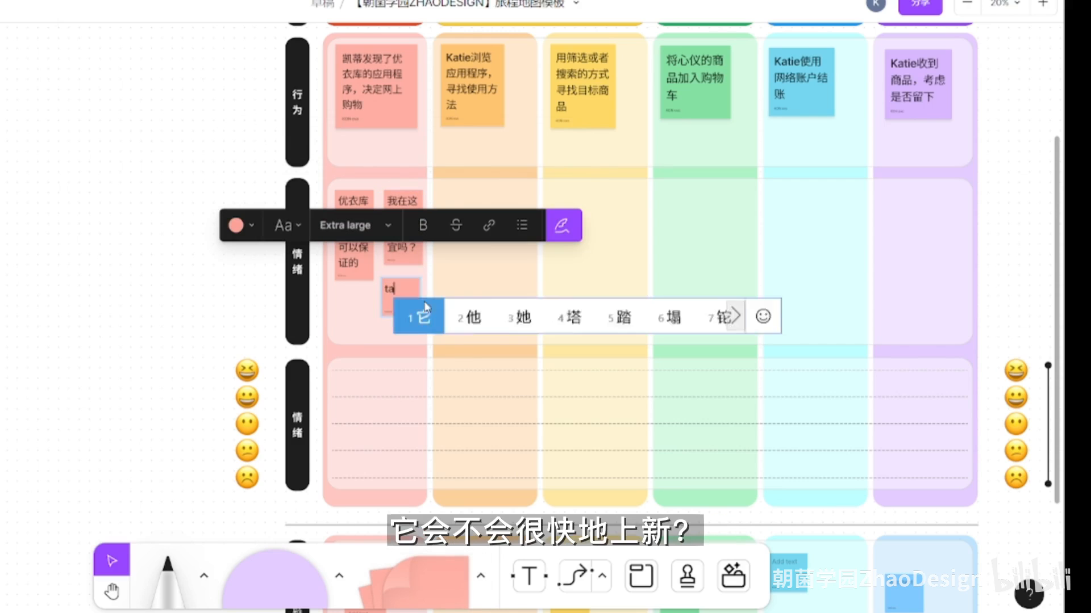
{"action": "type", "text": "会不会更快上新？"}
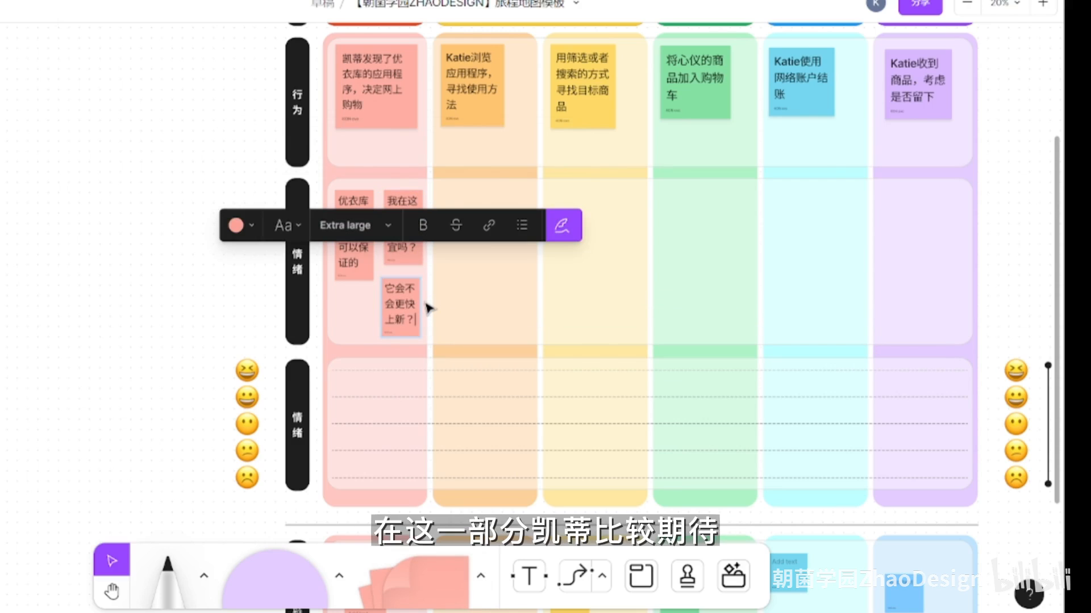
{"action": "left_click", "coordinate": [236, 300]}
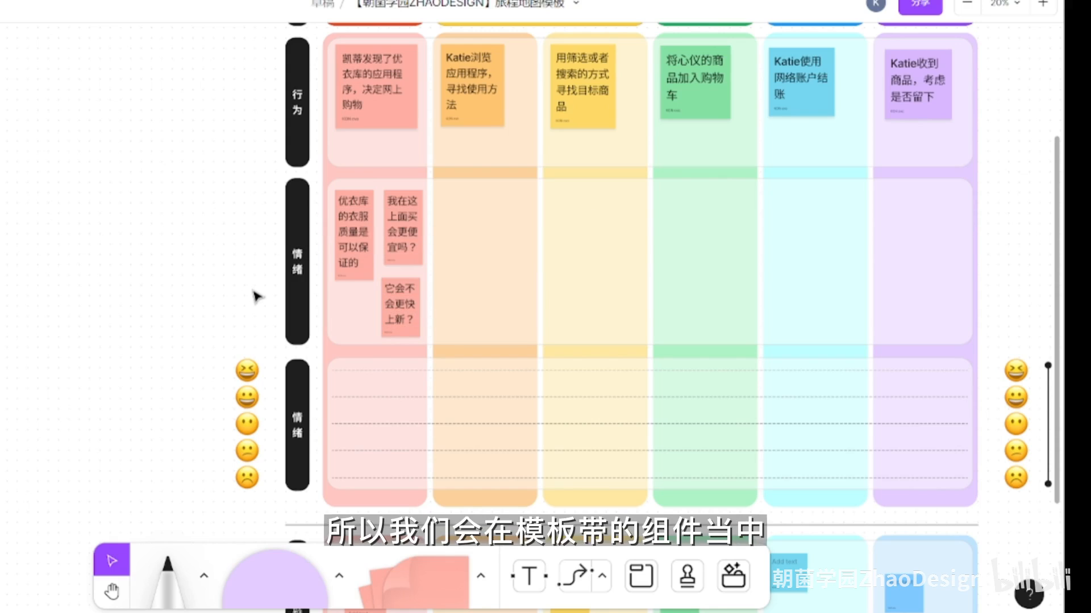
- Place the second, grinning emoji on the second dashed line of the 购物前 column in the lower 情绪 row
{"action": "left_click", "coordinate": [246, 406]}
{"action": "left_click_drag", "start_coordinate": [247, 407], "coordinate": [372, 407]}
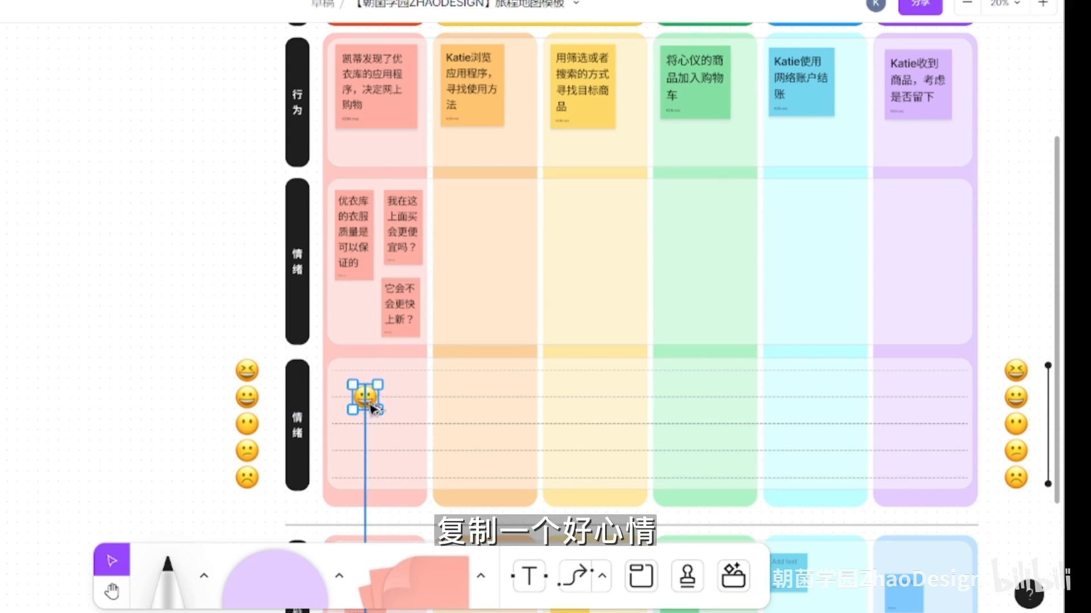
{"action": "left_click", "coordinate": [191, 285]}
- Add two orange notes to the upper 情绪 row reading "app的导航按钮在哪里？" and "商品分类在哪里？"
{"action": "key", "text": "space"}
{"action": "left_click_drag", "start_coordinate": [268, 266], "coordinate": [184, 277]}
{"action": "left_click", "coordinate": [408, 556]}
{"action": "left_click", "coordinate": [429, 326]}
{"action": "type", "text": "app的导航按钮在哪里？"}
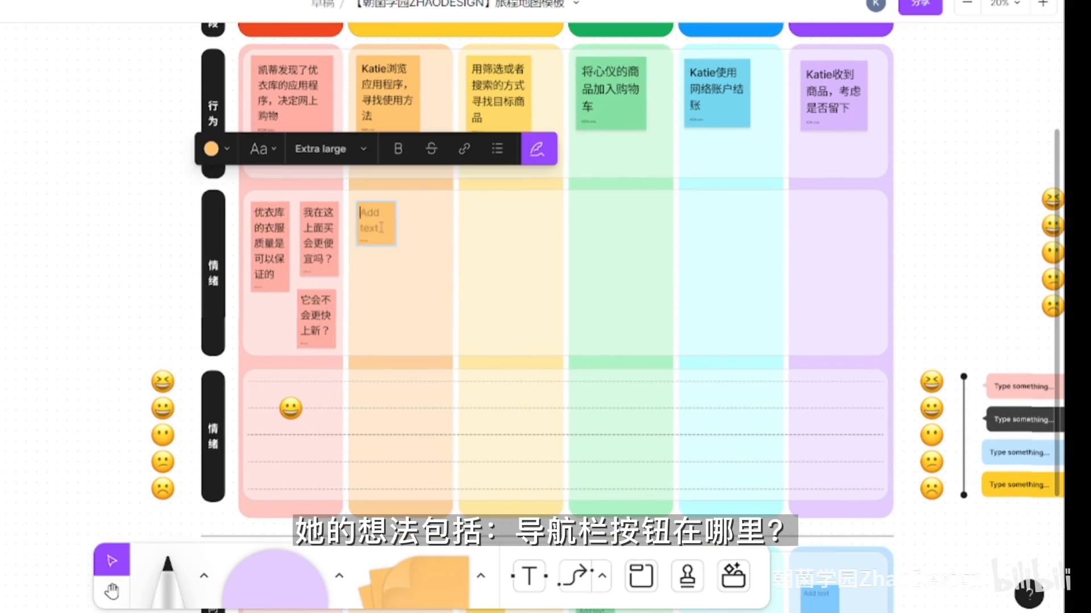
{"action": "key", "text": "Escape"}
{"action": "key", "text": "s"}
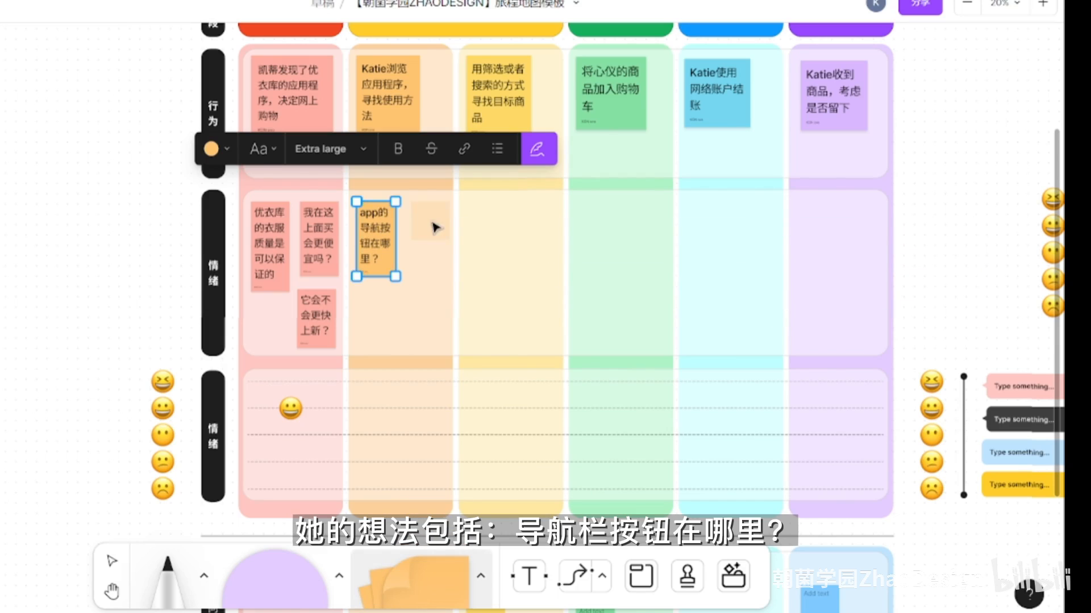
{"action": "left_click", "coordinate": [432, 227]}
{"action": "type", "text": "商品分类在哪里？"}
{"action": "key", "text": "Escape"}
- Add an orange note reading "促销海报是什么意思？" and place the fourth, confused emoji on the orange column's fourth dashed line
{"action": "key", "text": "s"}
{"action": "left_click", "coordinate": [423, 297]}
{"action": "type", "text": "促销海报shi什么意思？"}
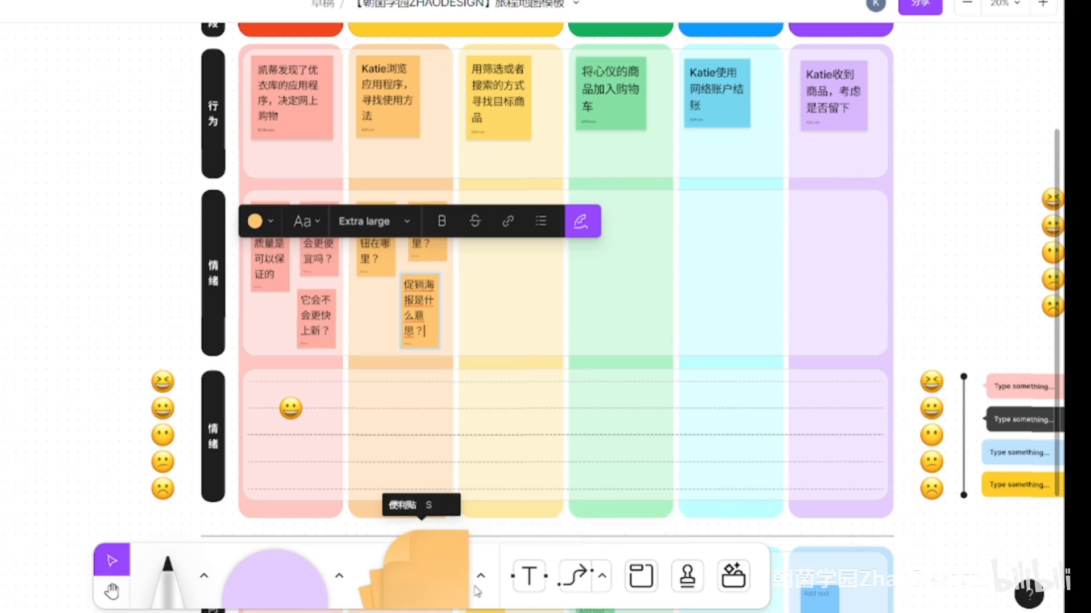
{"action": "left_click", "coordinate": [939, 472]}
{"action": "left_click_drag", "start_coordinate": [938, 472], "coordinate": [423, 450]}
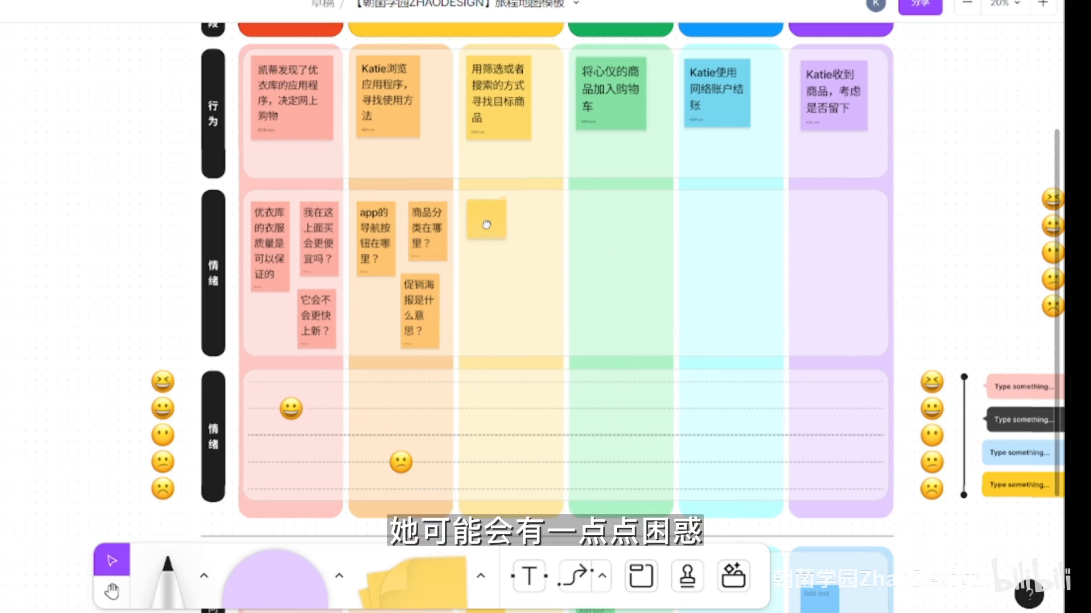
- Add two yellow notes to the upper 情绪 row reading "可以搜索到我想要的商品吗" and "搜索出来的结果是否可以进行筛选？"
{"action": "left_click", "coordinate": [487, 227]}
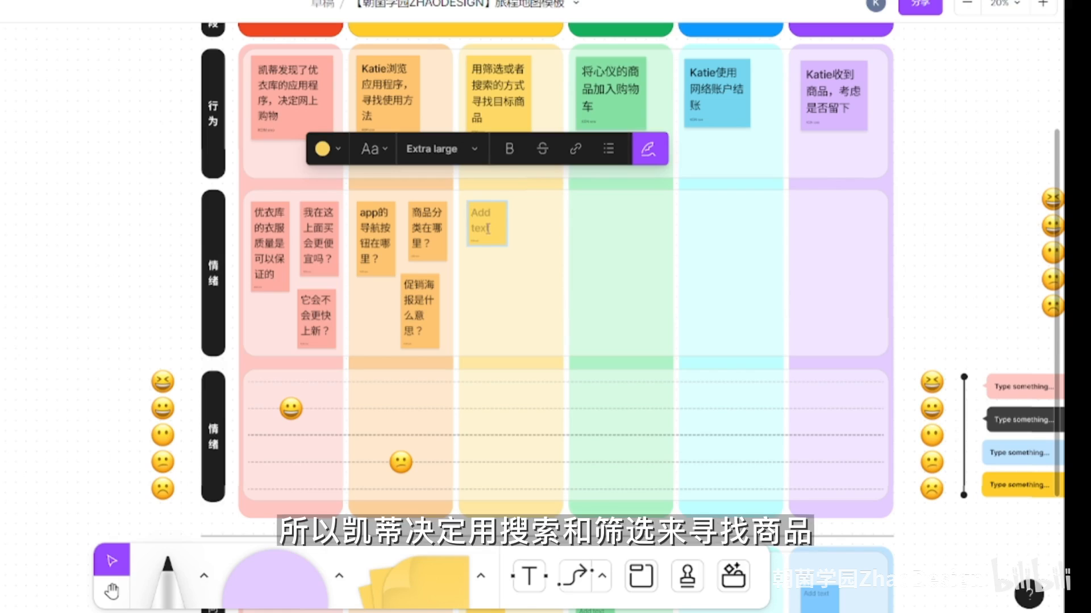
{"action": "type", "text": "可以搜索到我想要的商品吗"}
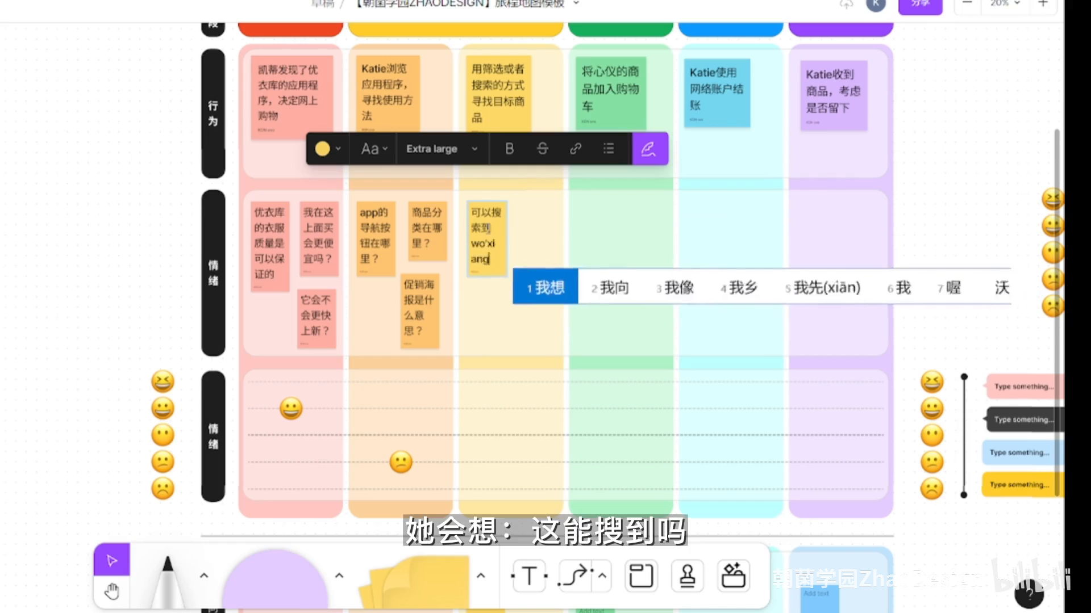
{"action": "left_click", "coordinate": [423, 579]}
{"action": "left_click", "coordinate": [533, 221]}
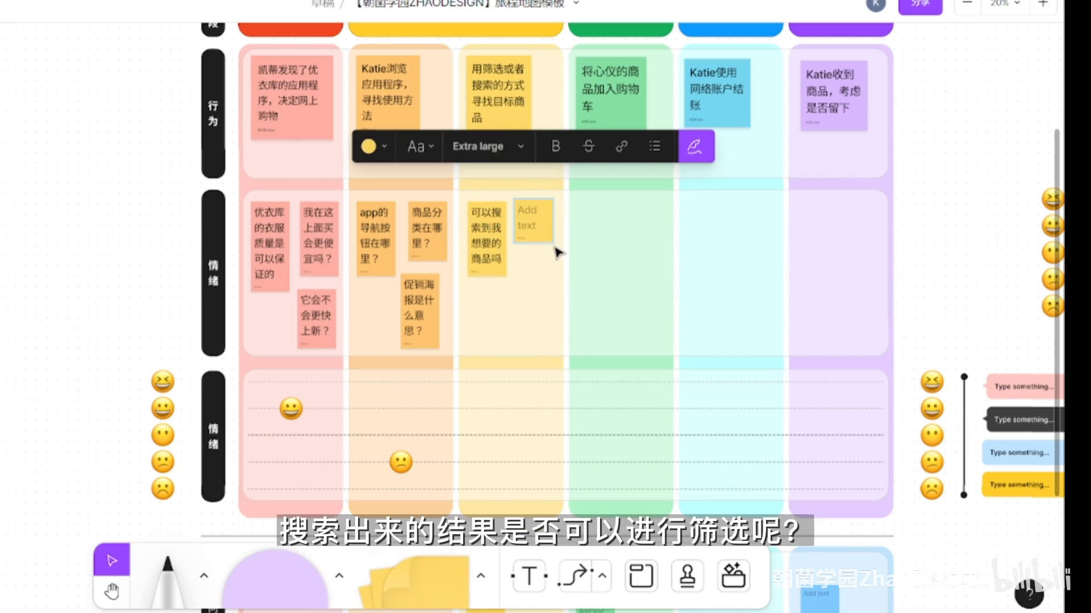
{"action": "type", "text": "搜索出来的结果是否可以j"}
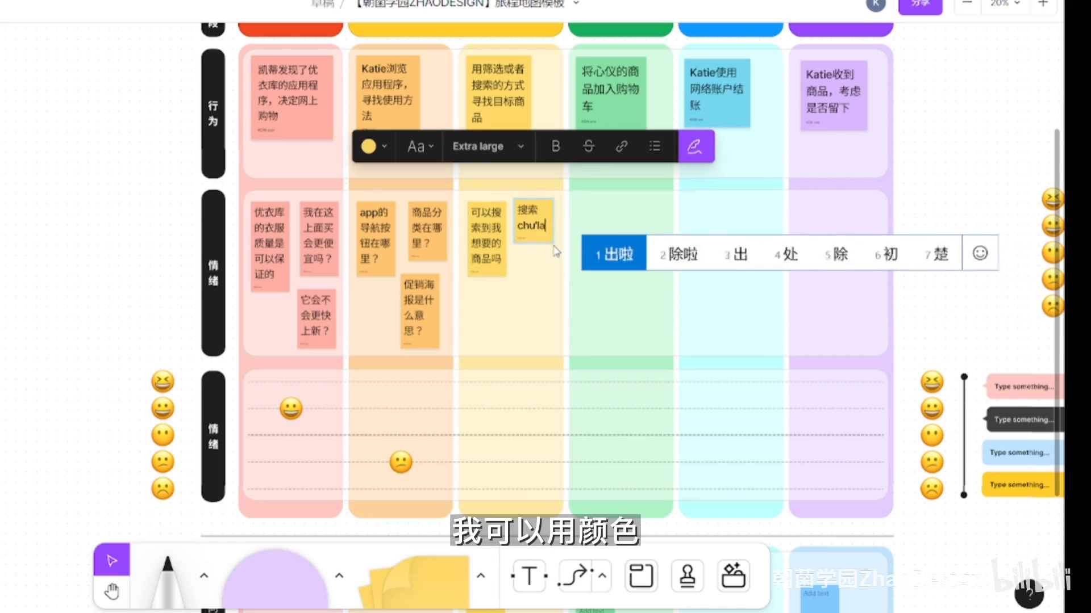
{"action": "type", "text": "进行shaixuan"}
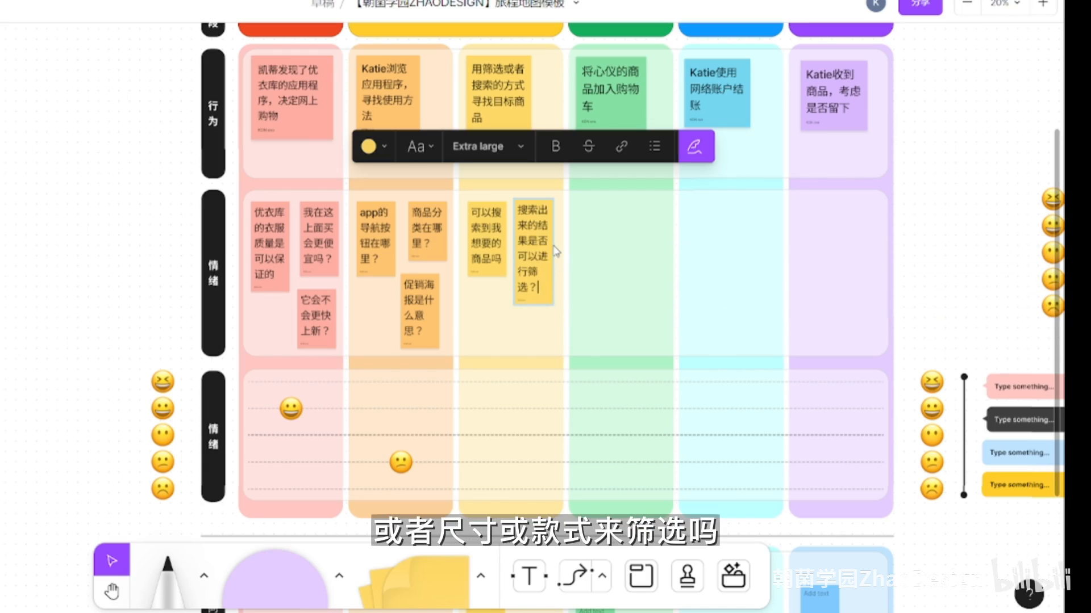
- Add a third yellow note below them reading "我可以用颜色或者尺寸筛选吗？"
{"action": "left_click", "coordinate": [457, 574]}
{"action": "left_click", "coordinate": [483, 304]}
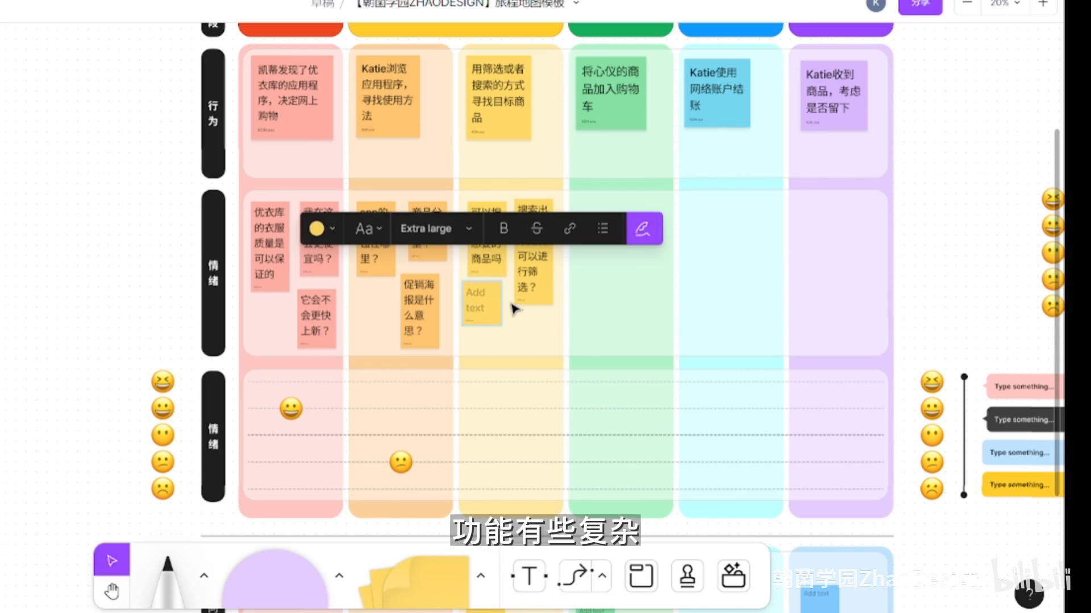
{"action": "type", "text": "我可以用颜色或者尺寸shaix"}
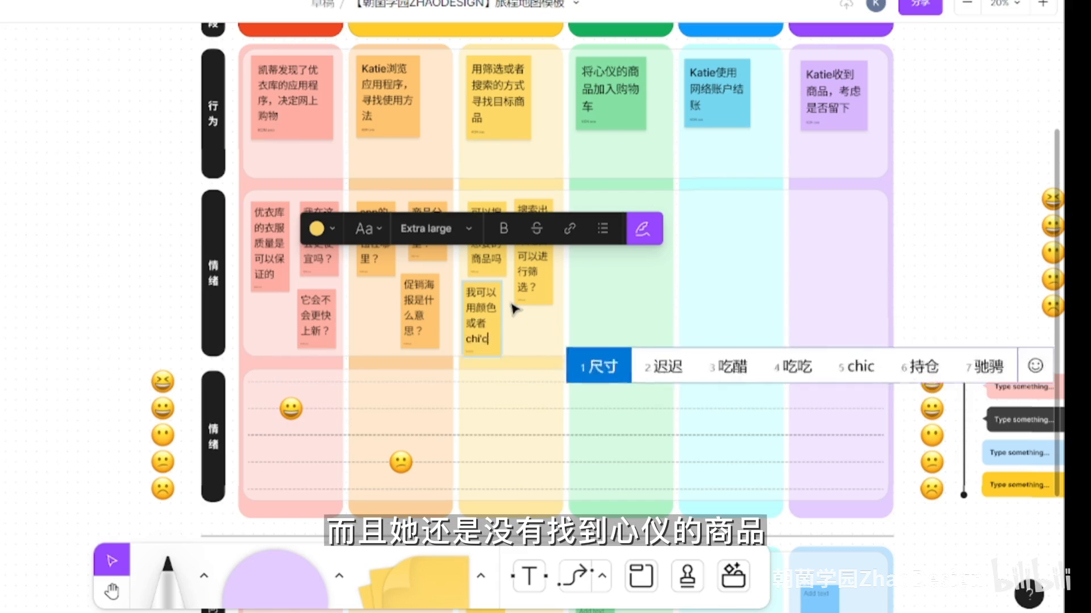
{"action": "type", "text": "筛选吗？"}
- Rearrange the three yellow notes to fit inside the upper 情绪 row
{"action": "left_click", "coordinate": [528, 272]}
{"action": "left_click_drag", "start_coordinate": [504, 241], "coordinate": [504, 233]}
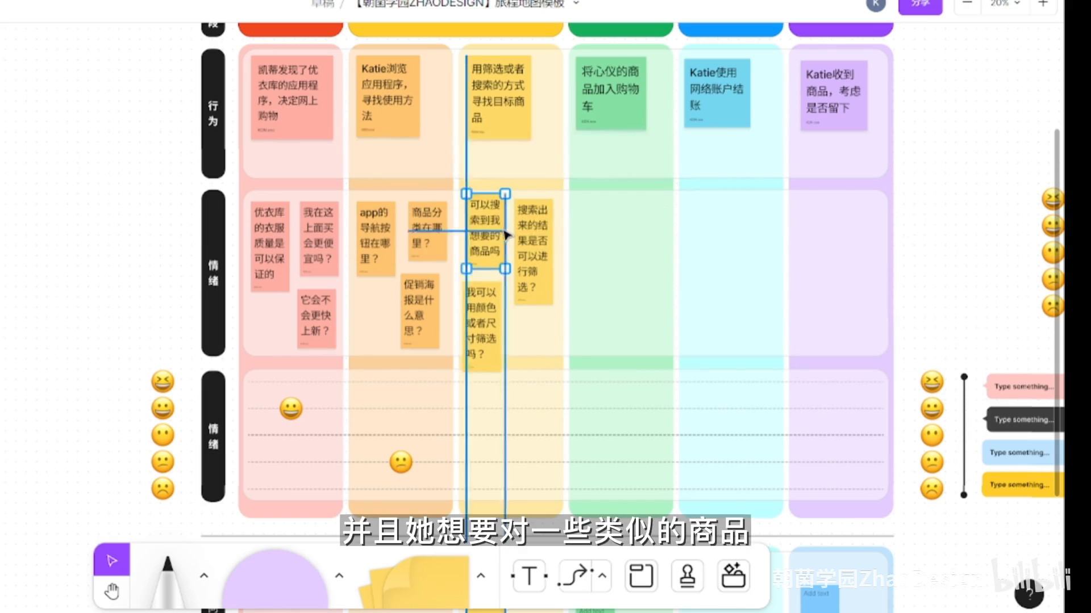
{"action": "left_click_drag", "start_coordinate": [489, 327], "coordinate": [497, 322]}
{"action": "left_click", "coordinate": [522, 318]}
{"action": "left_click_drag", "start_coordinate": [493, 359], "coordinate": [499, 352]}
{"action": "left_click", "coordinate": [532, 284]}
{"action": "mouse_move", "coordinate": [553, 255]}
{"action": "left_mouse_down"}
{"action": "mouse_move", "coordinate": [567, 256]}
{"action": "mouse_move", "coordinate": [545, 232]}
{"action": "mouse_move", "coordinate": [537, 245]}
{"action": "left_mouse_up"}
- Remove "进行" from the yellow note about filtering search results and nudge the colour-or-size note slightly upward
{"action": "double_click", "coordinate": [526, 256]}
{"action": "left_click", "coordinate": [534, 246]}
{"action": "key", "text": "BackSpace"}
{"action": "key", "text": "BackSpace"}
{"action": "left_click", "coordinate": [972, 204]}
{"action": "left_click", "coordinate": [534, 239]}
{"action": "left_click_drag", "start_coordinate": [498, 310], "coordinate": [498, 302]}
{"action": "left_click", "coordinate": [680, 282]}
- Place the frowning emoji on the lowest dashed line of the yellow column in the lower 情绪 row
{"action": "scroll", "coordinate": [679, 282], "scroll_direction": "right", "scroll_amount": 2}
{"action": "left_click", "coordinate": [842, 478]}
{"action": "left_click_drag", "start_coordinate": [842, 478], "coordinate": [421, 479]}
- Add a green note to the upper 情绪 row reading "我加入的物品确认到购物车了吗？"
{"action": "scroll", "coordinate": [825, 194], "scroll_direction": "up", "scroll_amount": 1}
{"action": "left_click", "coordinate": [421, 581]}
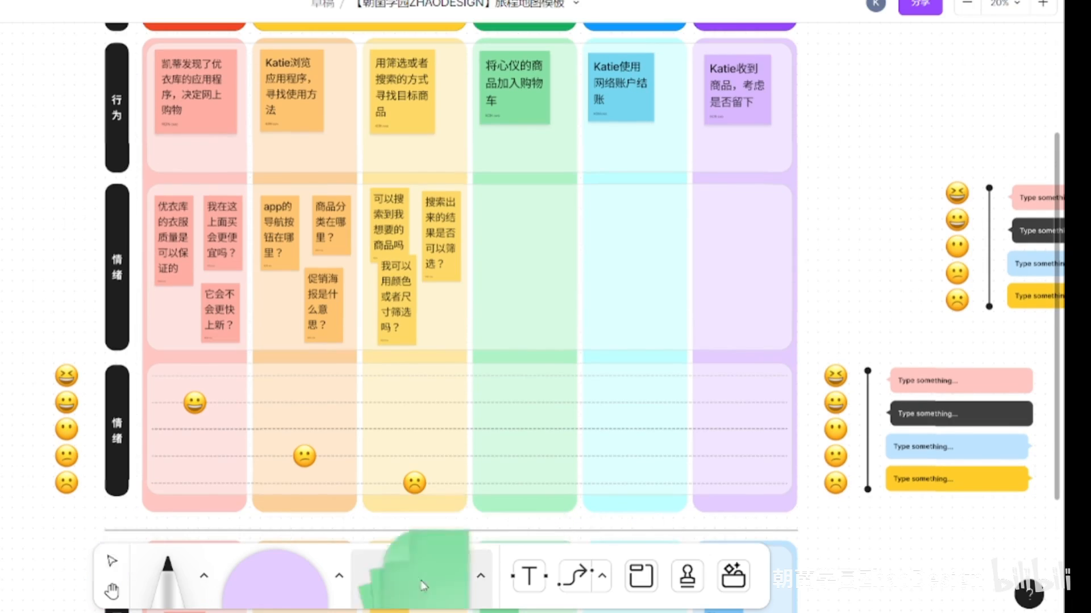
{"action": "left_click", "coordinate": [503, 209]}
{"action": "type", "text": "我加入的物品确认到gou'wu'c"}
{"action": "key", "text": "space"}
{"action": "type", "text": "了吗？"}
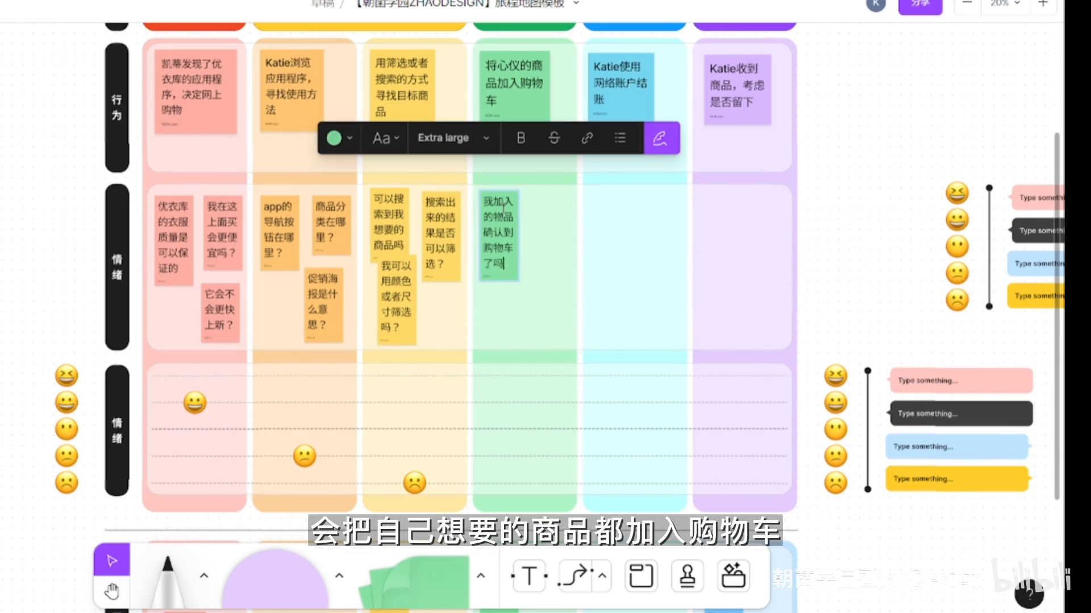
- Add two more green notes to the 添加购物车 column reading "我加入的东西在购物车能保留多久？" and "买东西多可以减邮费吗？"
{"action": "left_click", "coordinate": [421, 581]}
{"action": "left_click", "coordinate": [547, 209]}
{"action": "type", "text": "我加入的东西在购物车能保留多久？"}
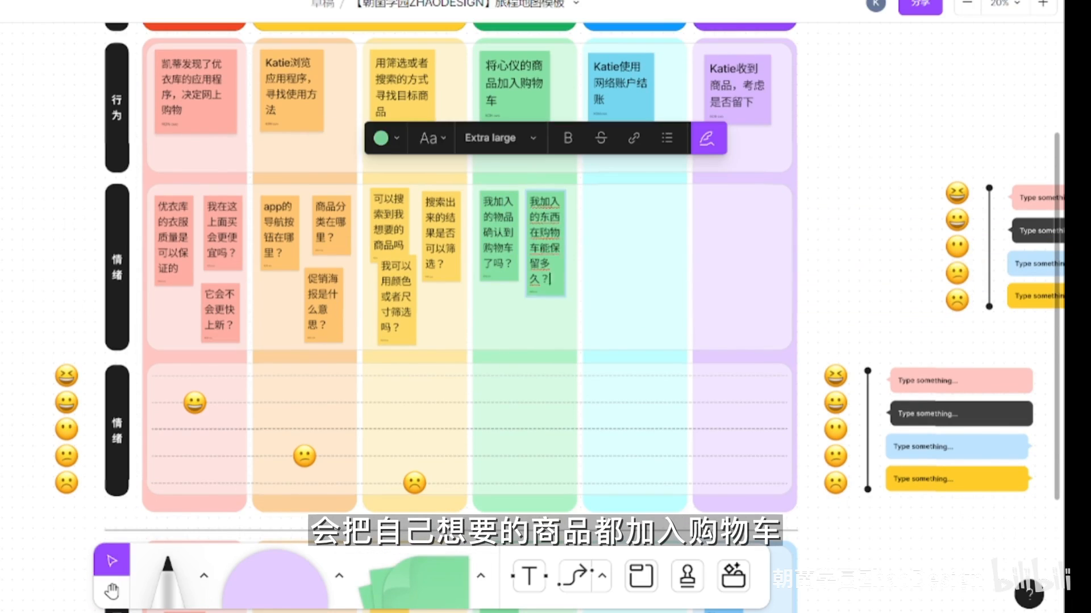
{"action": "left_click", "coordinate": [502, 322]}
{"action": "type", "text": "买东西多可以减邮费吗？"}
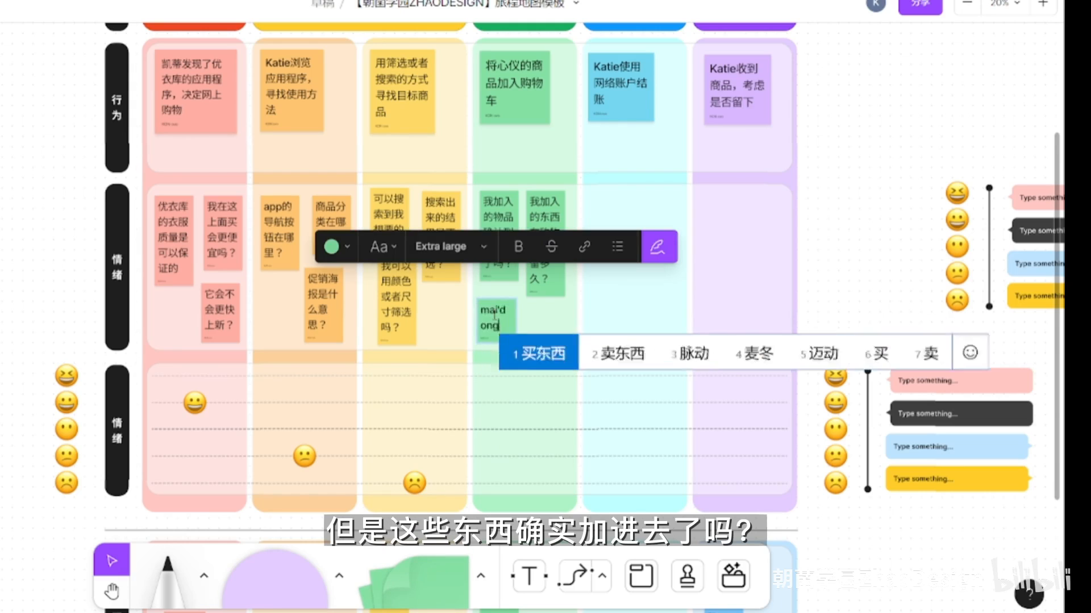
{"action": "key", "text": "Escape"}
- Widen and shorten the green postage note so that it fits inside the upper 情绪 row
{"action": "scroll", "coordinate": [501, 359], "scroll_direction": "up", "scroll_amount": 3}
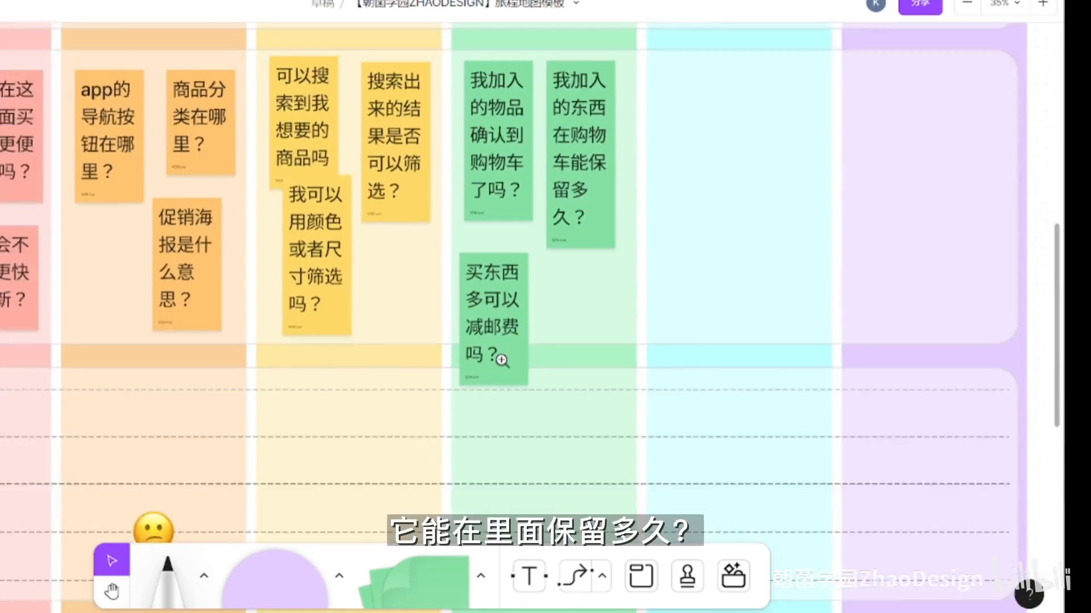
{"action": "scroll", "coordinate": [501, 360], "scroll_direction": "down", "scroll_amount": 3}
{"action": "scroll", "coordinate": [696, 245], "scroll_direction": "up", "scroll_amount": 3}
{"action": "left_click", "coordinate": [703, 249]}
{"action": "scroll", "coordinate": [705, 250], "scroll_direction": "down", "scroll_amount": 3}
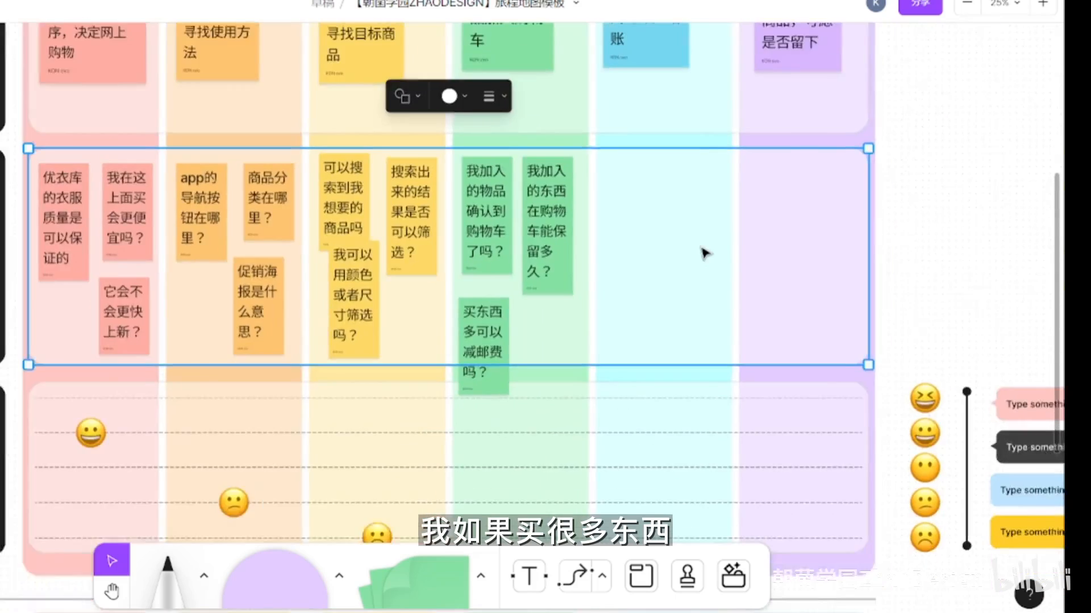
{"action": "left_click_drag", "start_coordinate": [706, 250], "coordinate": [686, 265]}
{"action": "left_click", "coordinate": [504, 375]}
{"action": "left_click_drag", "start_coordinate": [507, 375], "coordinate": [535, 343]}
{"action": "left_click", "coordinate": [559, 229]}
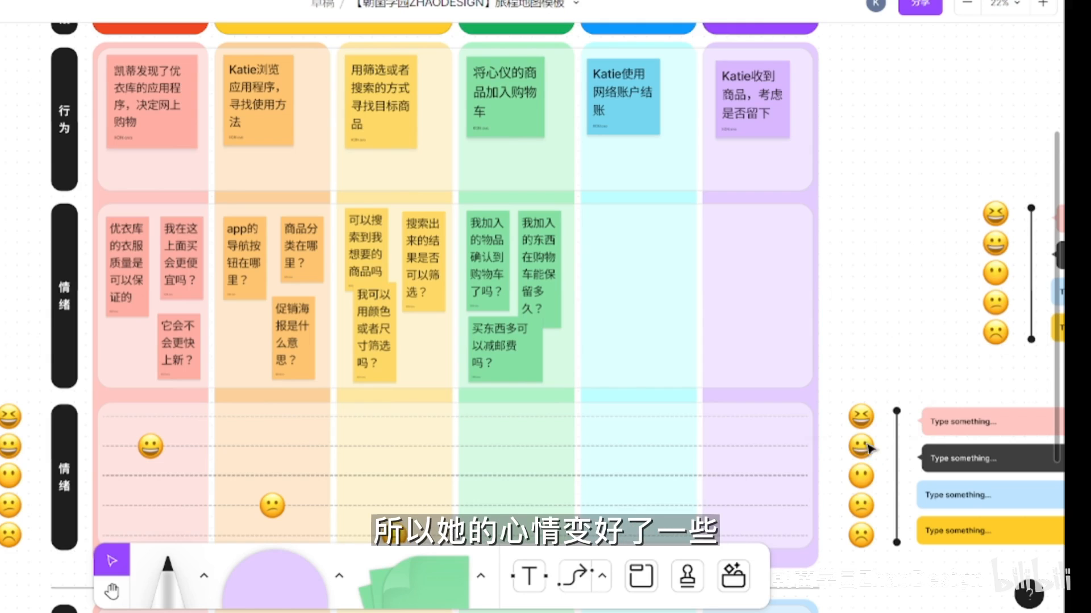
- Place the grinning emoji on the green column's second dashed line and add a blue note to the upper 情绪 row reading "我可以享受怎样的折扣？"
{"action": "left_click_drag", "start_coordinate": [869, 451], "coordinate": [524, 452]}
{"action": "left_click", "coordinate": [435, 551]}
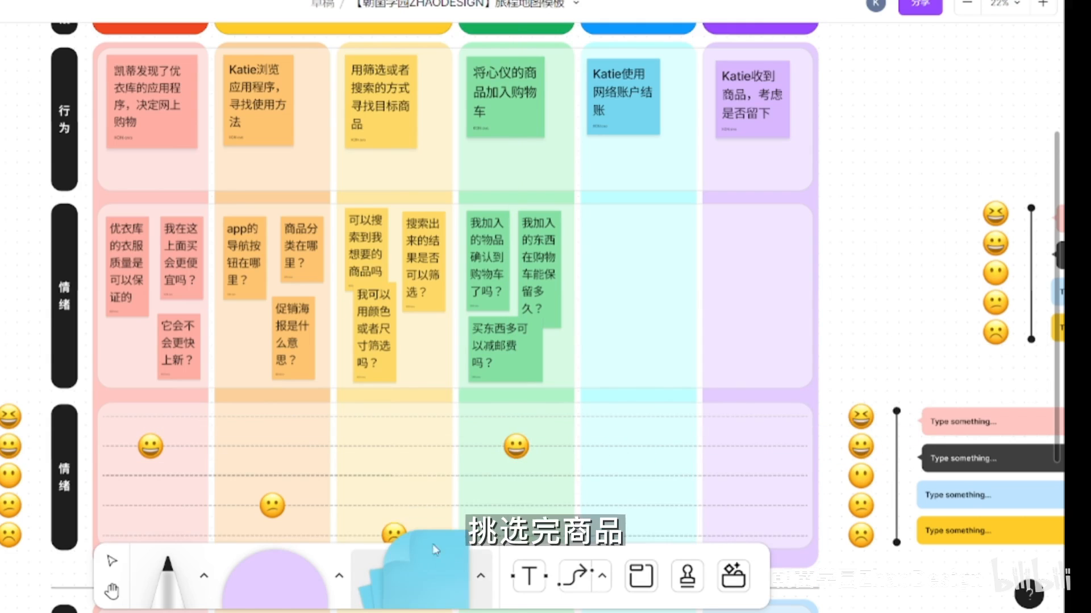
{"action": "left_click", "coordinate": [613, 237]}
{"action": "type", "text": "我可以享受怎样的折扣？"}
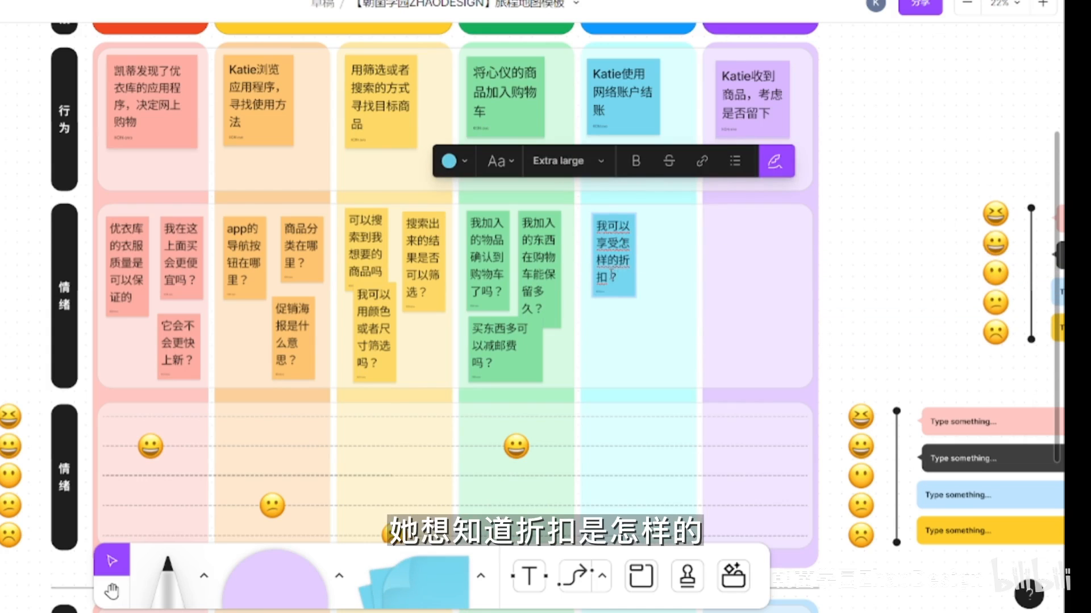
- Add a second blue note beside it reading "享受折扣好像需要手动输入优惠券码……有些麻烦"
{"action": "left_click", "coordinate": [668, 237]}
{"action": "type", "text": "享受折扣好像需要手动输入you'hu"}
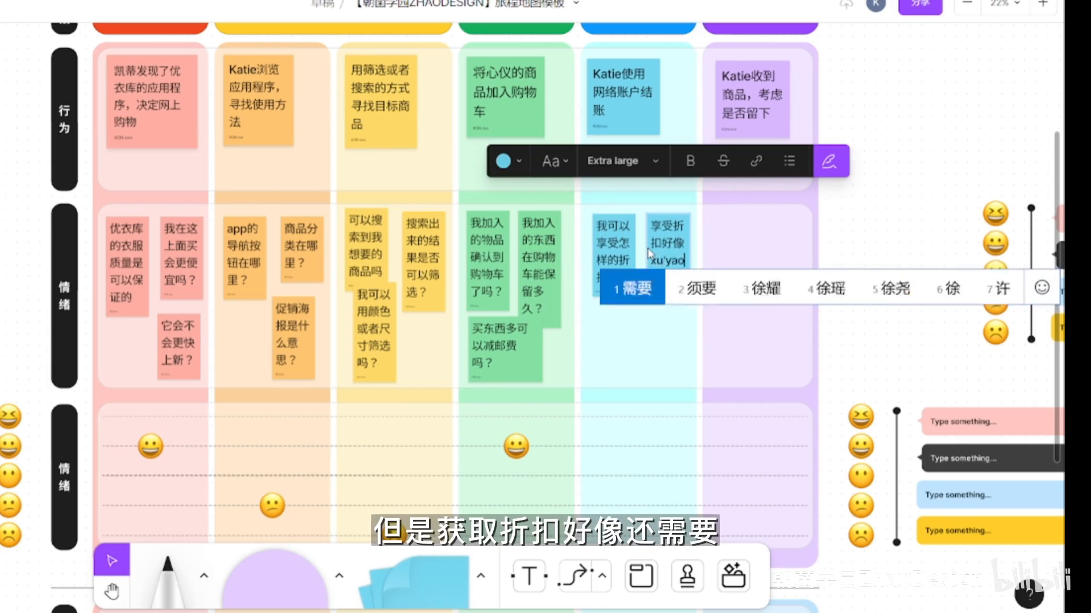
{"action": "type", "text": "券码……有些麻烦"}
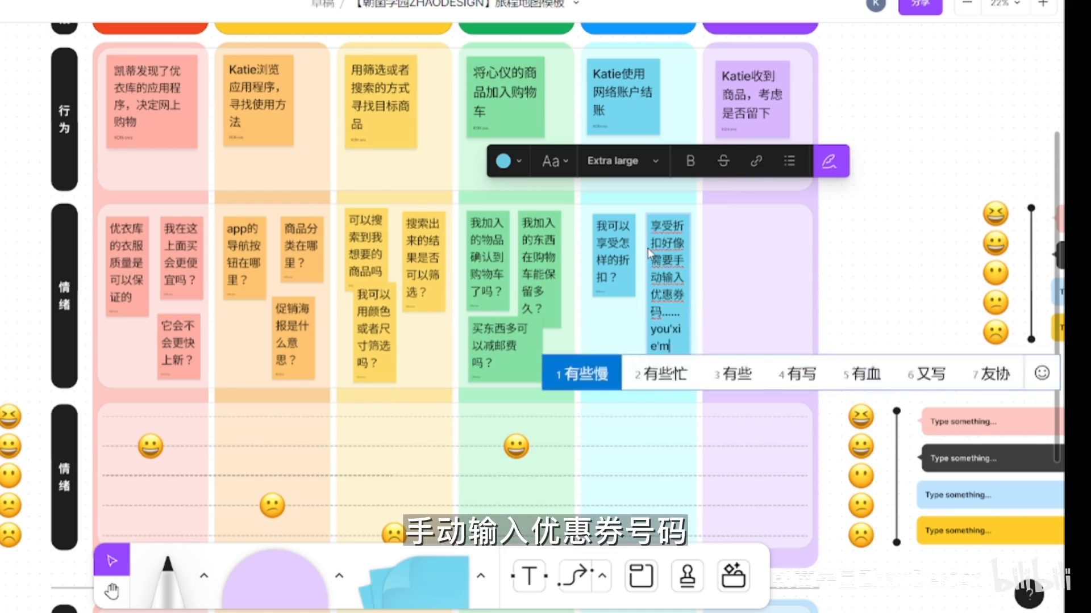
- Add a third blue note reading "我看不到付款细节" and place the slightly frowning emoji on the blue column's fourth dashed line
{"action": "left_click", "coordinate": [615, 332]}
{"action": "type", "text": "我看不到"}
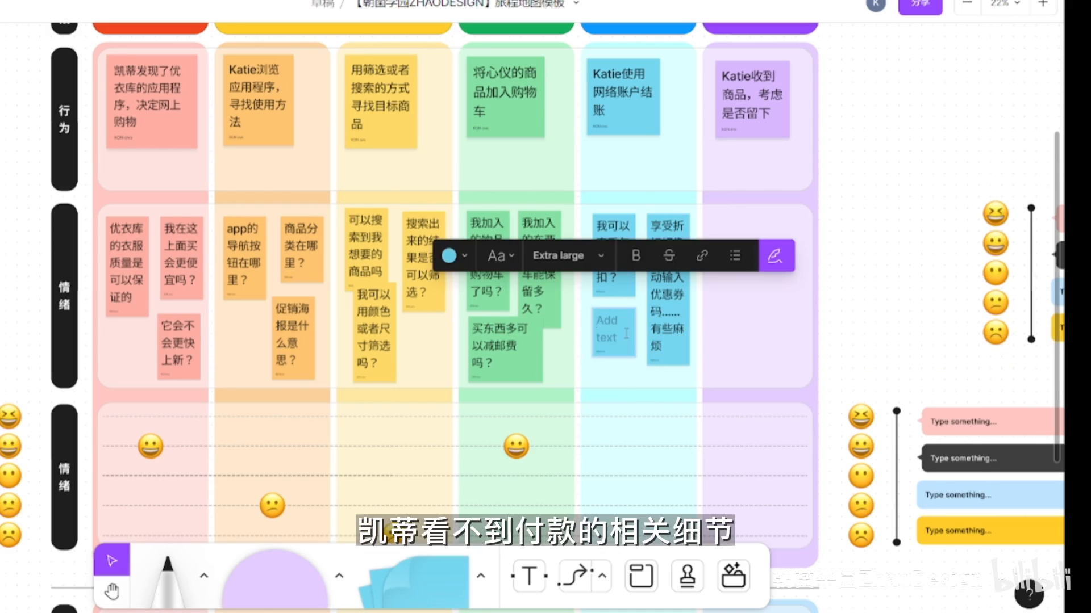
{"action": "type", "text": "付款细节"}
{"action": "left_click", "coordinate": [918, 284]}
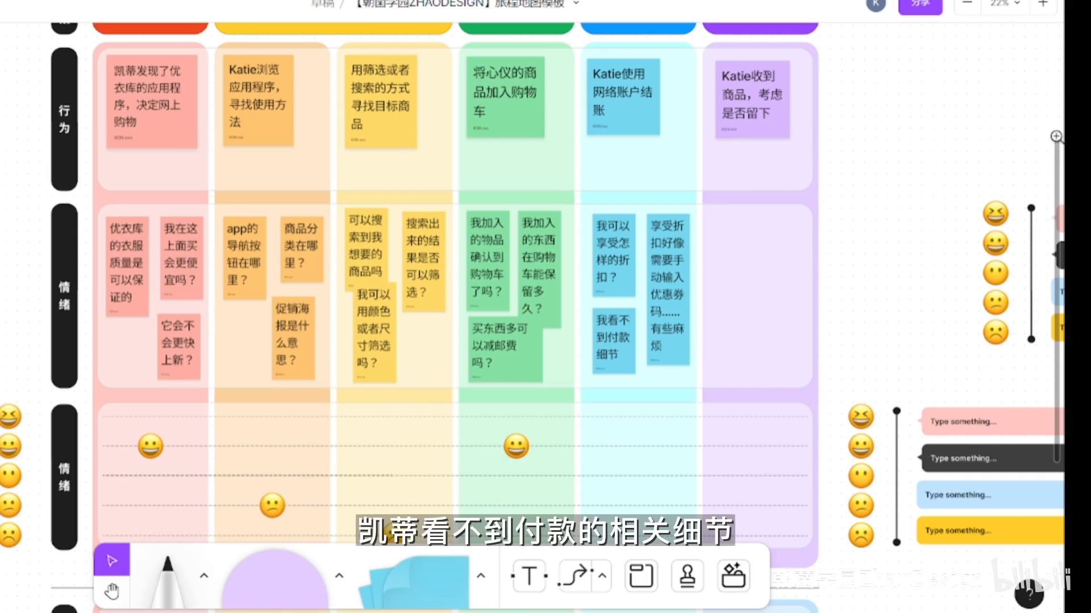
{"action": "left_click_drag", "start_coordinate": [861, 505], "coordinate": [638, 505], "text": "alt"}
- Add two purple notes to the upper 情绪 row of the purple column reading "我想要退换" and "退换的时间是多长？"
{"action": "left_click", "coordinate": [480, 576]}
{"action": "left_click", "coordinate": [485, 526]}
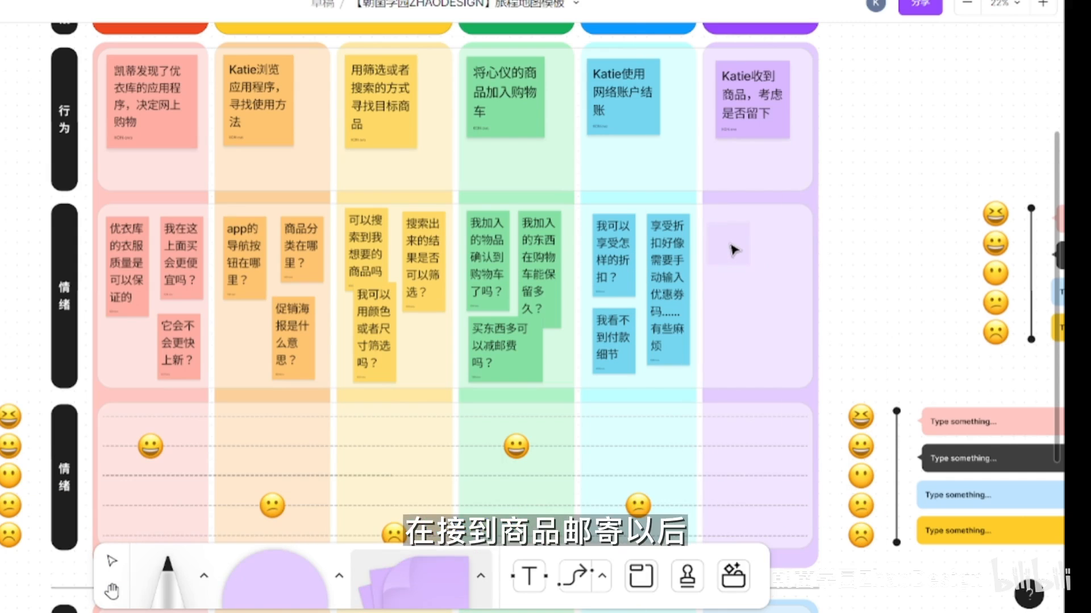
{"action": "left_click", "coordinate": [733, 250]}
{"action": "type", "text": "我想要退换"}
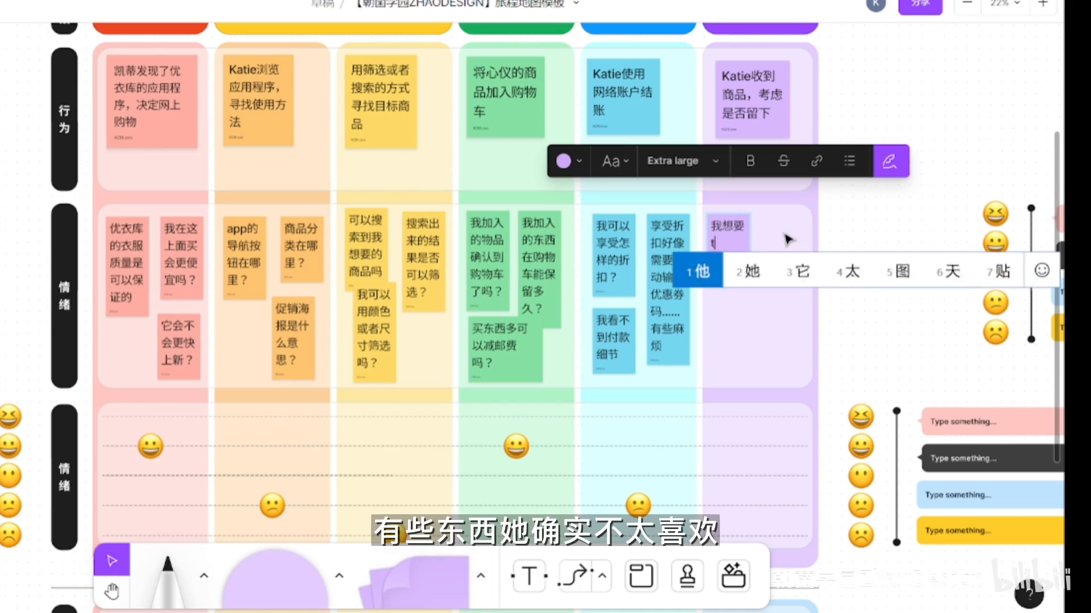
{"action": "left_click", "coordinate": [781, 238]}
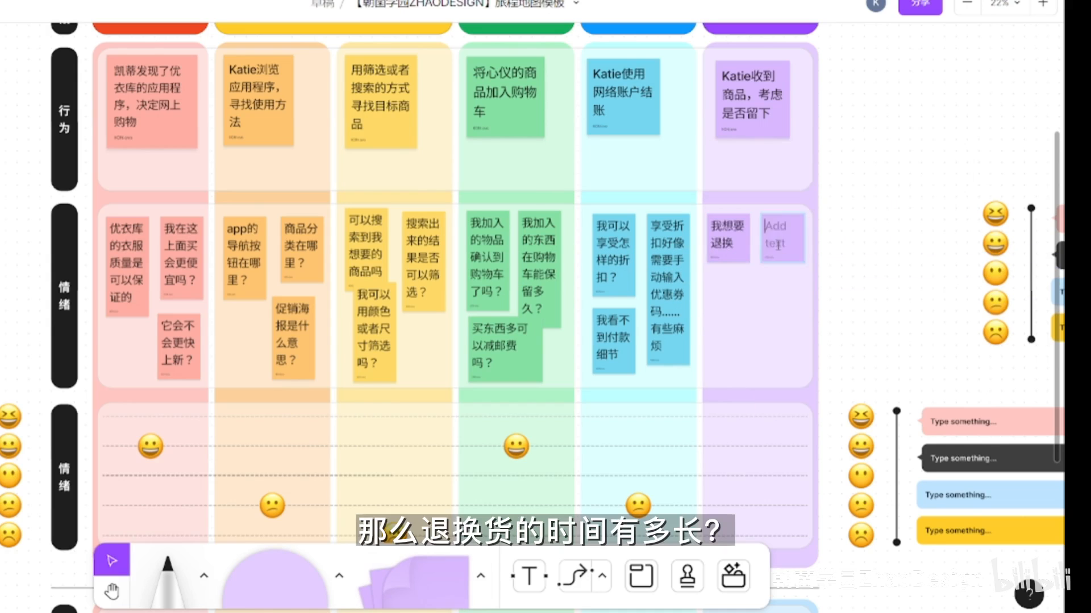
{"action": "type", "text": "tuih退换的时"}
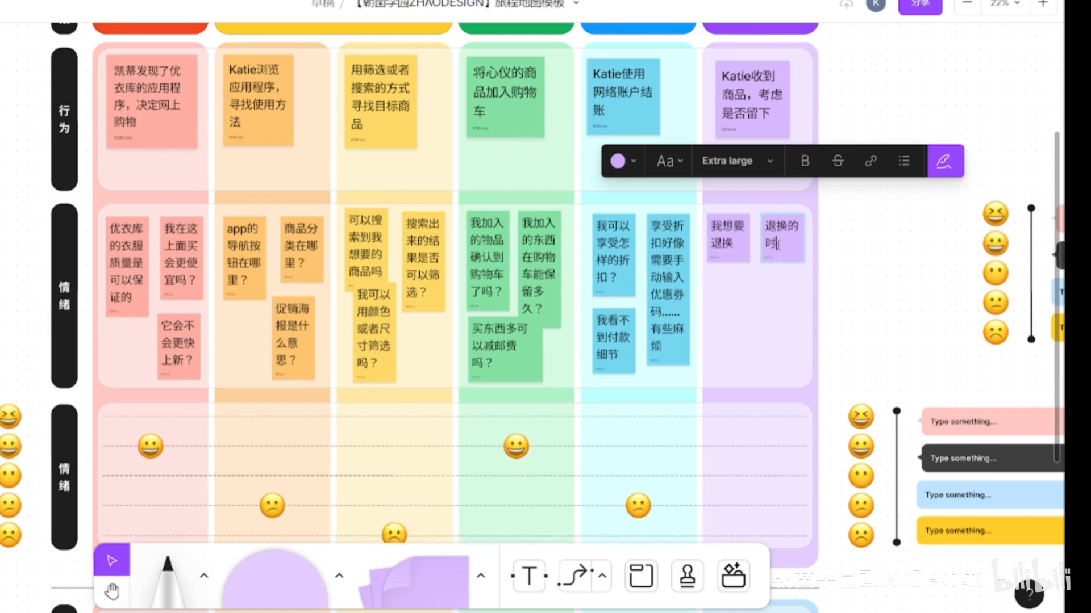
{"action": "type", "text": "间是多长？"}
- Add a third purple note below the first one reading "我从哪里可以寻找到退换规则？"
{"action": "left_click", "coordinate": [889, 237]}
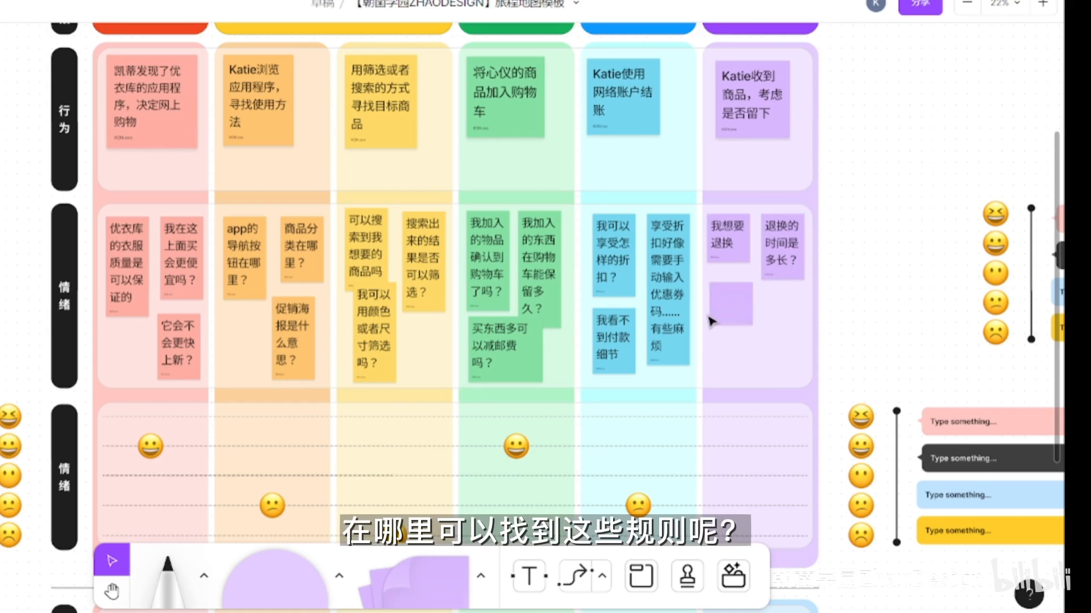
{"action": "type", "text": "我从哪里可以寻找到退换guize"}
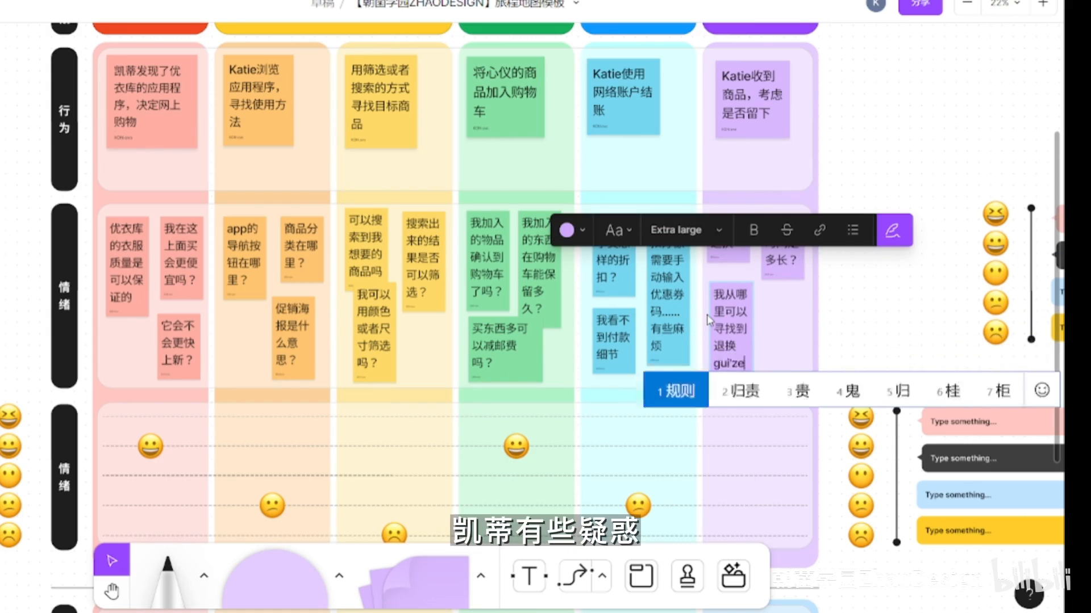
{"action": "type", "text": "规则？"}
- Add a fourth purple note reading "我该怎么做？" and place the neutral emoji on the purple column's middle dashed line
{"action": "left_click_drag", "start_coordinate": [430, 585], "coordinate": [777, 324]}
{"action": "type", "text": "我该怎么做"}
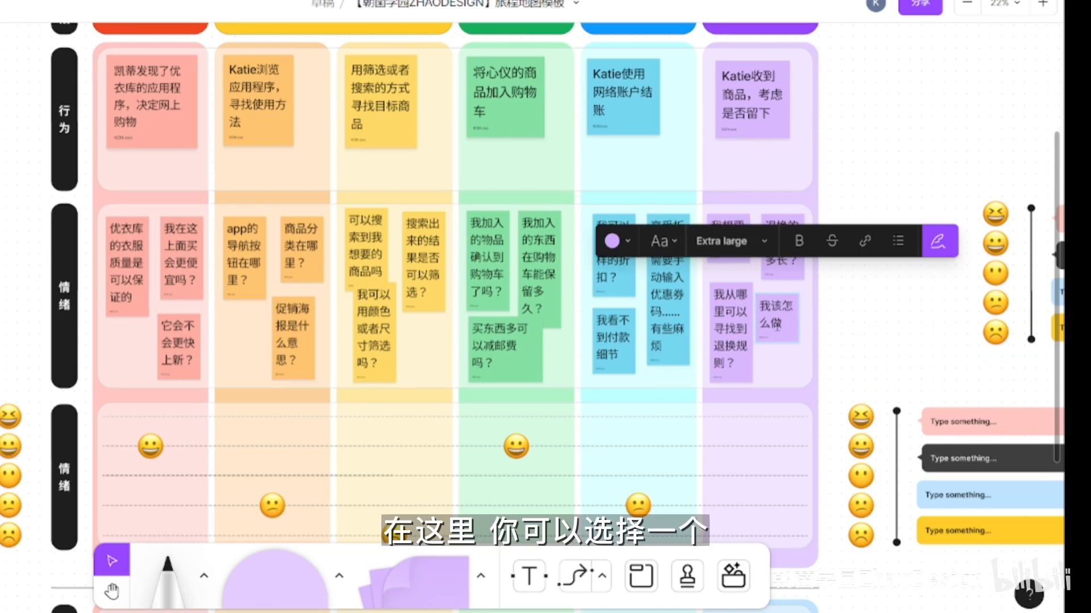
{"action": "type", "text": "？"}
{"action": "left_click", "coordinate": [848, 296]}
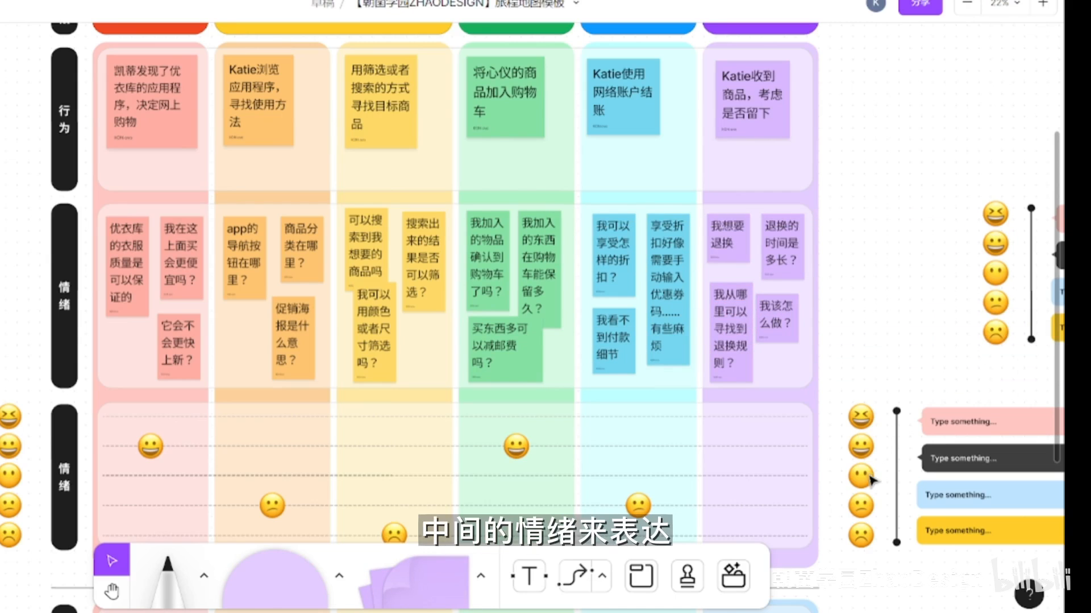
{"action": "left_click_drag", "start_coordinate": [875, 484], "coordinate": [767, 484]}
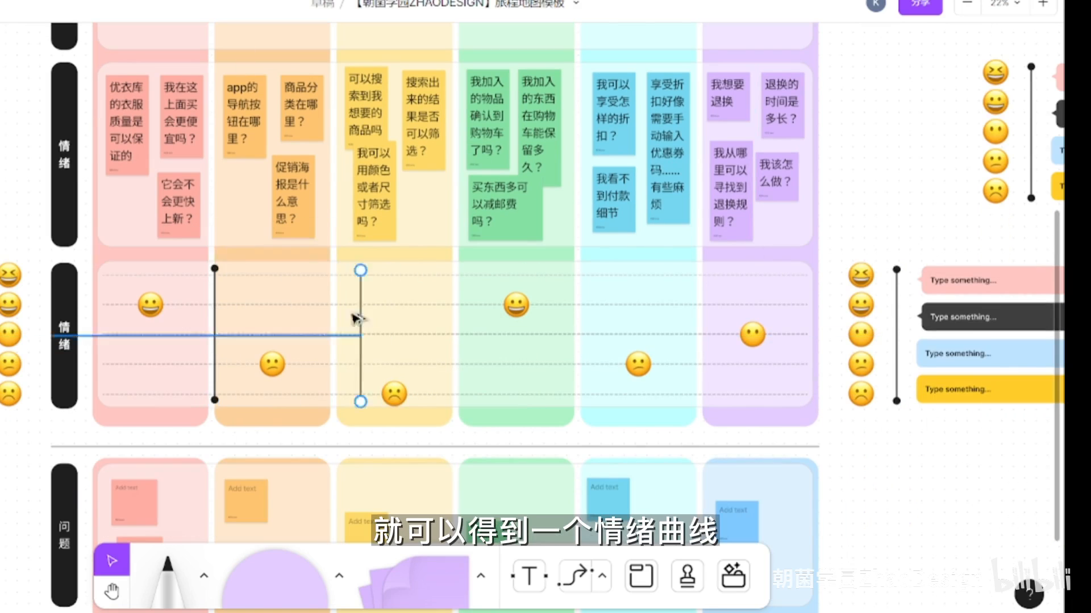
- Copy the vertical line across the column gaps of the lower 情绪 row and link the emojis from the red to the green column
{"action": "left_click_drag", "start_coordinate": [356, 317], "coordinate": [453, 316]}
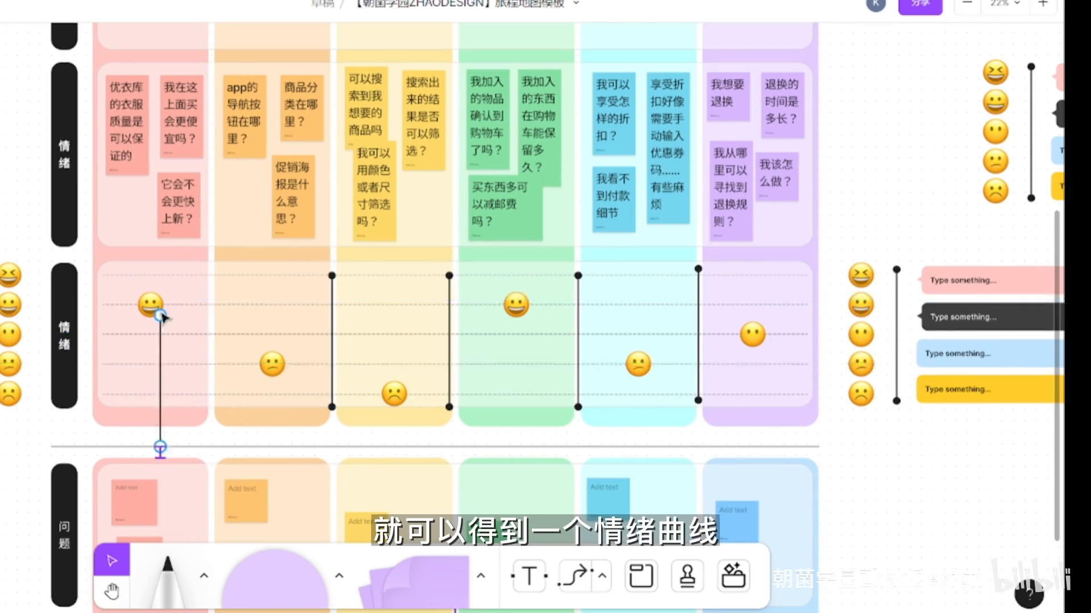
{"action": "left_click_drag", "start_coordinate": [158, 446], "coordinate": [255, 360]}
{"action": "left_click_drag", "start_coordinate": [332, 268], "coordinate": [287, 364]}
{"action": "left_click_drag", "start_coordinate": [332, 408], "coordinate": [380, 394]}
{"action": "left_click", "coordinate": [449, 396]}
{"action": "left_click_drag", "start_coordinate": [449, 407], "coordinate": [408, 394]}
{"action": "left_click_drag", "start_coordinate": [449, 276], "coordinate": [502, 305]}
- Attach the remaining two lines so that they link the emojis of the green, blue and purple columns
{"action": "left_click", "coordinate": [578, 288]}
{"action": "left_click_drag", "start_coordinate": [577, 276], "coordinate": [530, 305]}
{"action": "left_click_drag", "start_coordinate": [578, 408], "coordinate": [624, 364]}
{"action": "left_click", "coordinate": [698, 335]}
{"action": "left_click_drag", "start_coordinate": [698, 269], "coordinate": [652, 364]}
{"action": "left_click_drag", "start_coordinate": [698, 401], "coordinate": [738, 335]}
{"action": "scroll", "coordinate": [932, 133], "scroll_direction": "down", "scroll_amount": 5}
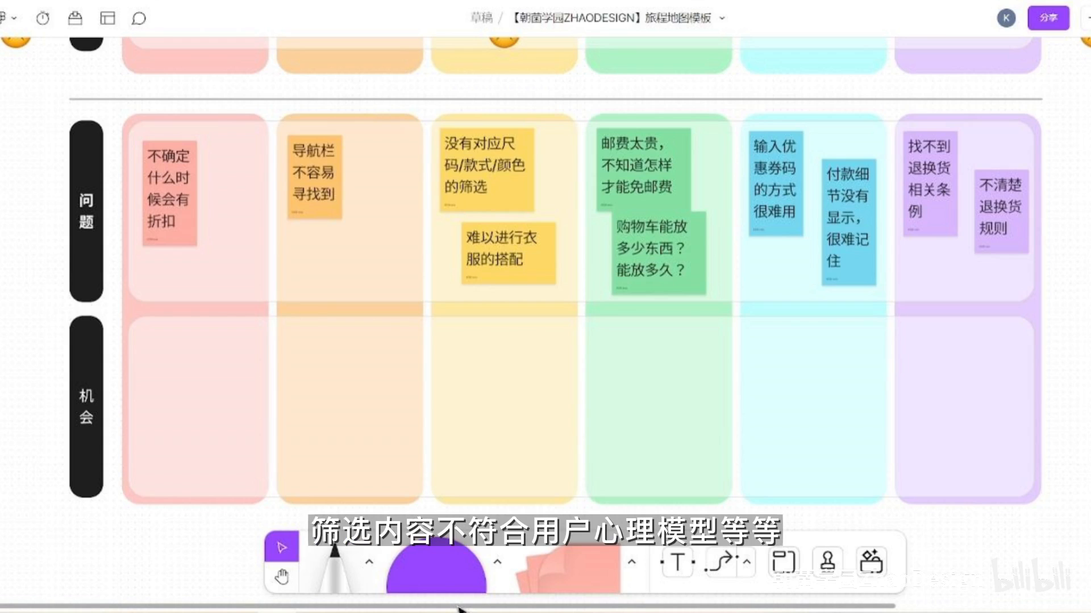
{"action": "left_click_drag", "start_coordinate": [458, 608], "coordinate": [456, 607]}
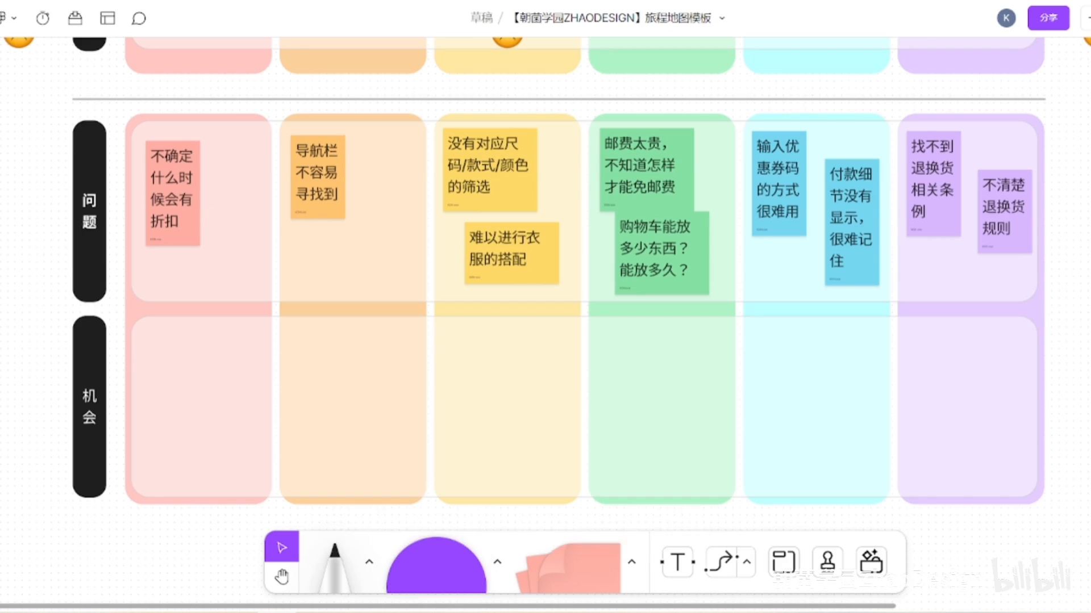
{"action": "left_click_drag", "start_coordinate": [53, 91], "coordinate": [1090, 310]}
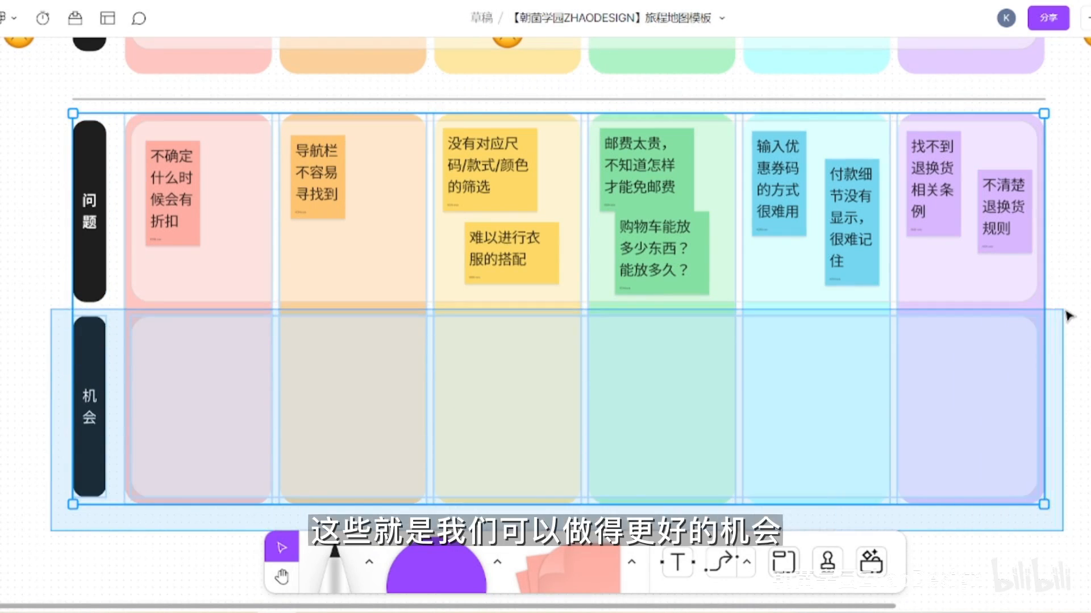
{"action": "left_click", "coordinate": [1064, 312]}
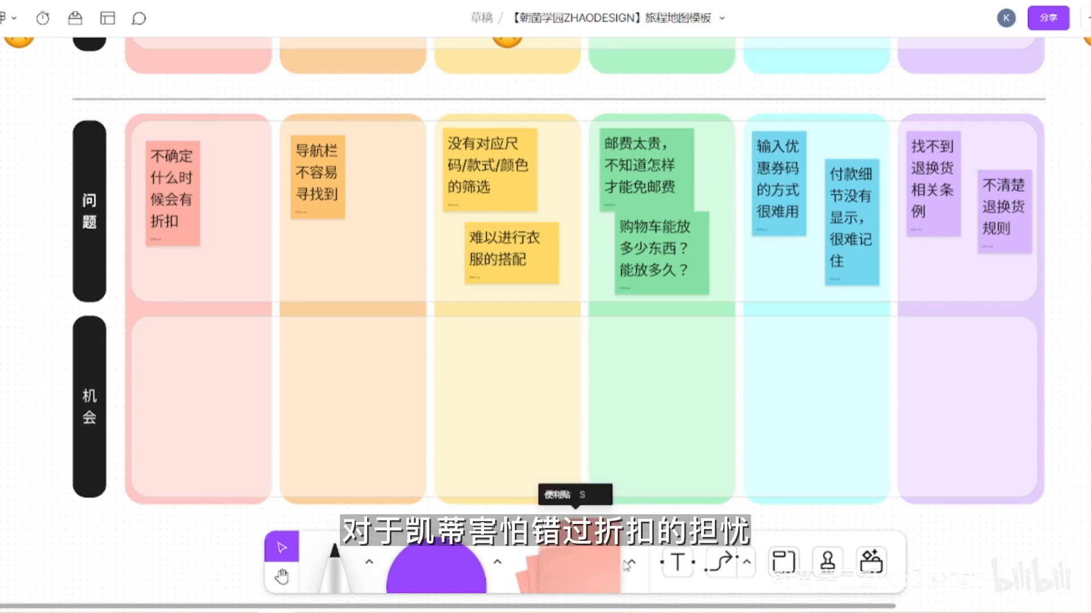
- Add a red note to the 机会 row of the red column reading "对折扣内容进行推送"
{"action": "left_click_drag", "start_coordinate": [589, 549], "coordinate": [196, 368]}
{"action": "left_click", "coordinate": [154, 295]}
{"action": "left_click", "coordinate": [146, 365]}
{"action": "left_click", "coordinate": [172, 360]}
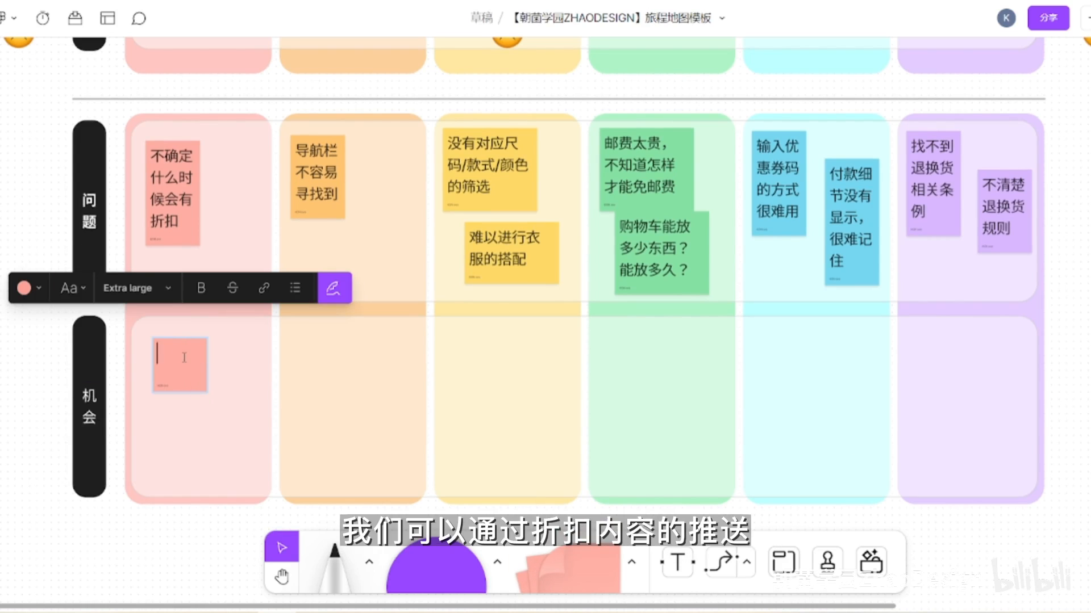
{"action": "type", "text": "对折扣内容进行推送"}
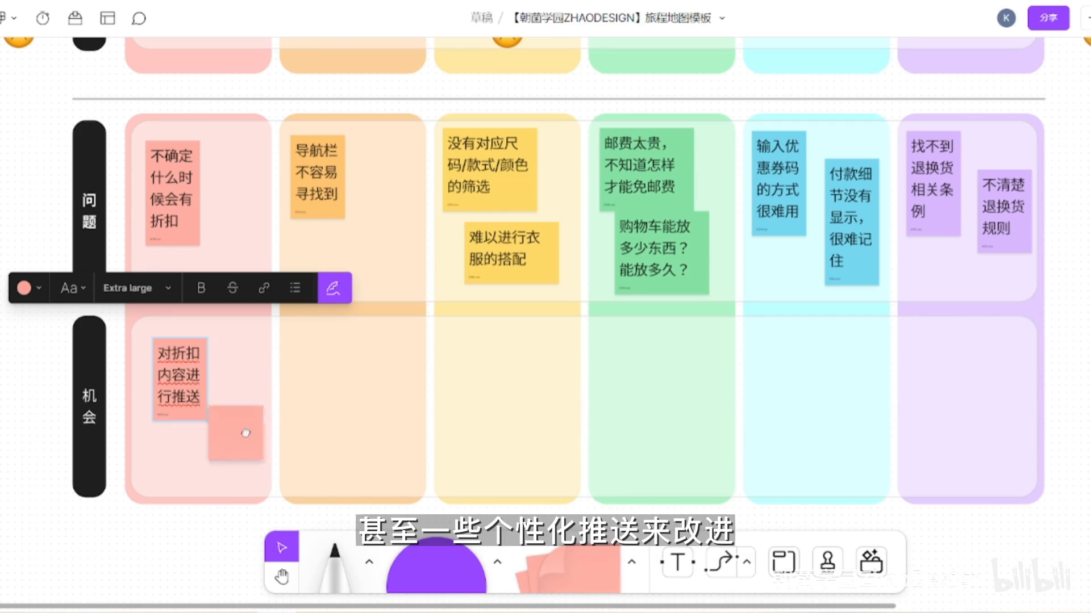
- Add two more red notes to the 机会 row reading "个性化推送" and "对推送可以设置频率和选项"
{"action": "left_click_drag", "start_coordinate": [248, 459], "coordinate": [245, 384]}
{"action": "type", "text": "个性化推送"}
{"action": "left_click_drag", "start_coordinate": [573, 565], "coordinate": [159, 465]}
{"action": "type", "text": "对tuison推送可以设置频率"}
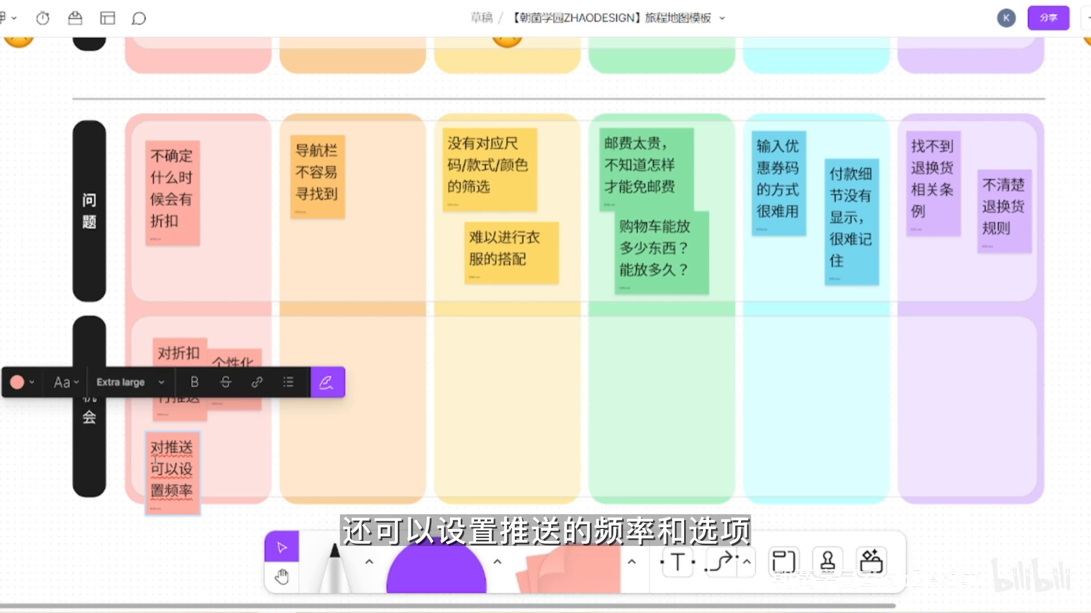
{"action": "type", "text": "和选项"}
- Rearrange the red notes so that they fit inside the red column's 机会 cell
{"action": "left_click_drag", "start_coordinate": [197, 412], "coordinate": [227, 375]}
{"action": "left_click_drag", "start_coordinate": [177, 531], "coordinate": [210, 492]}
{"action": "left_click", "coordinate": [301, 483]}
- Add an orange note to the 机会 row of the orange column reading "重要的导航按钮应该放大"
{"action": "left_click", "coordinate": [631, 561]}
{"action": "left_click", "coordinate": [510, 512]}
{"action": "left_click", "coordinate": [322, 359]}
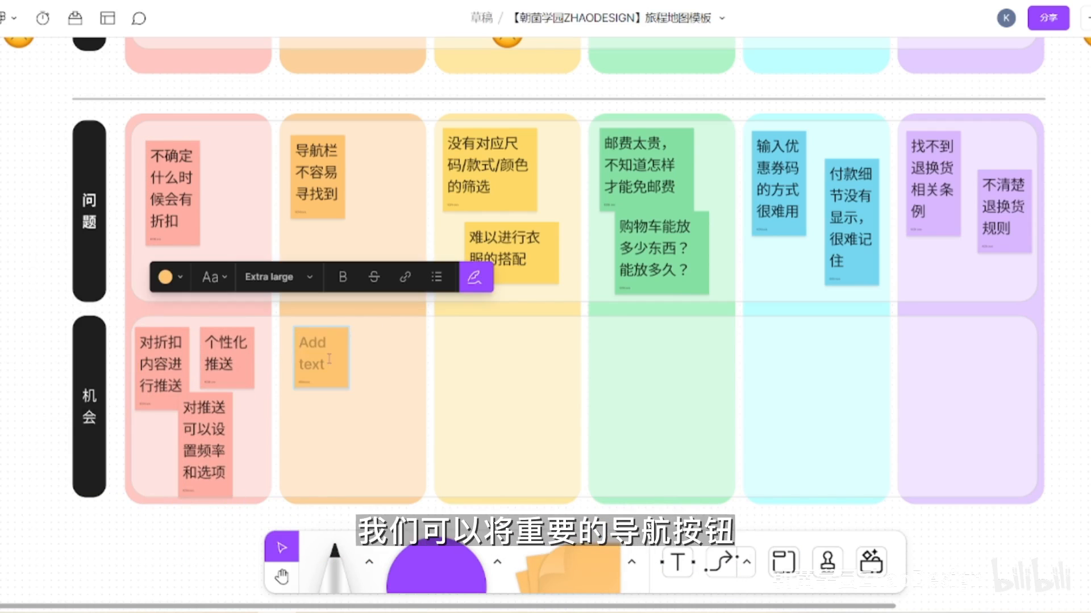
{"action": "type", "text": "重要的导航按钮应该fanda"}
{"action": "key", "text": "space"}
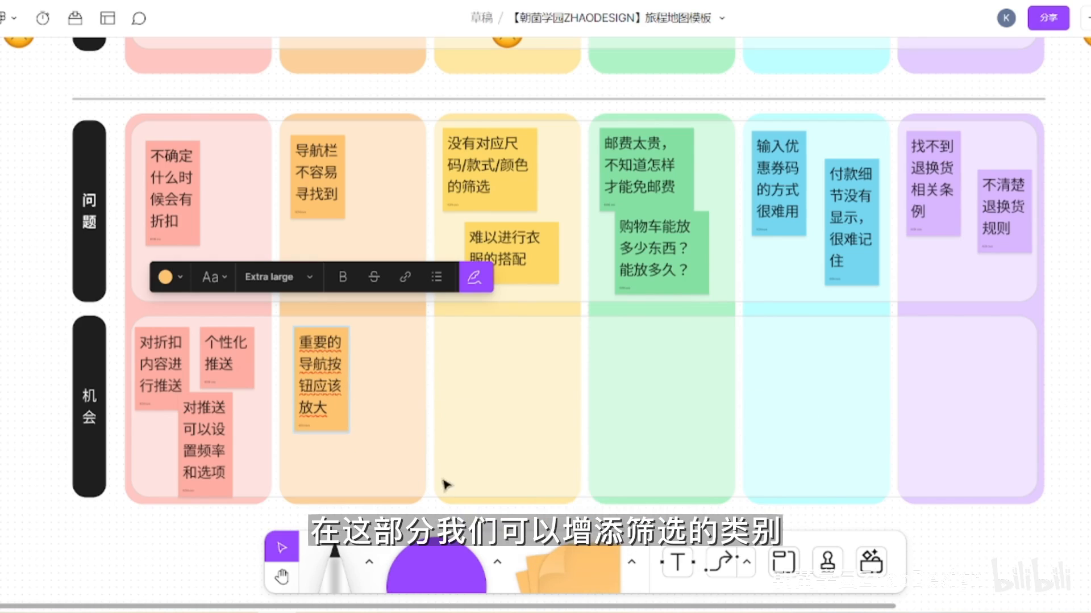
- Add two yellow notes to the 机会 row of the yellow column reading "增加筛选的类别" and "筛选应符合心理模型"
{"action": "left_click", "coordinate": [632, 562]}
{"action": "left_click", "coordinate": [534, 512]}
{"action": "left_click", "coordinate": [476, 357]}
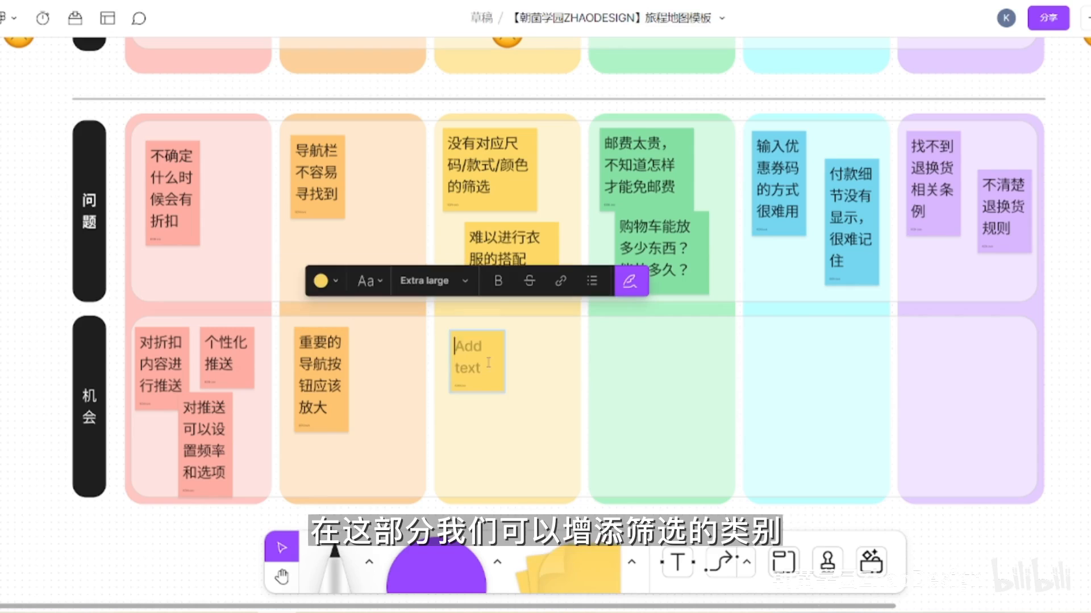
{"action": "type", "text": "zeng增加筛选的类别"}
{"action": "left_click", "coordinate": [542, 367]}
{"action": "type", "text": "筛选应f符合心理模型"}
- Add a third yellow note reading "推荐搭配的相关商品" and widen it so that its text fits on two lines
{"action": "left_click", "coordinate": [473, 457]}
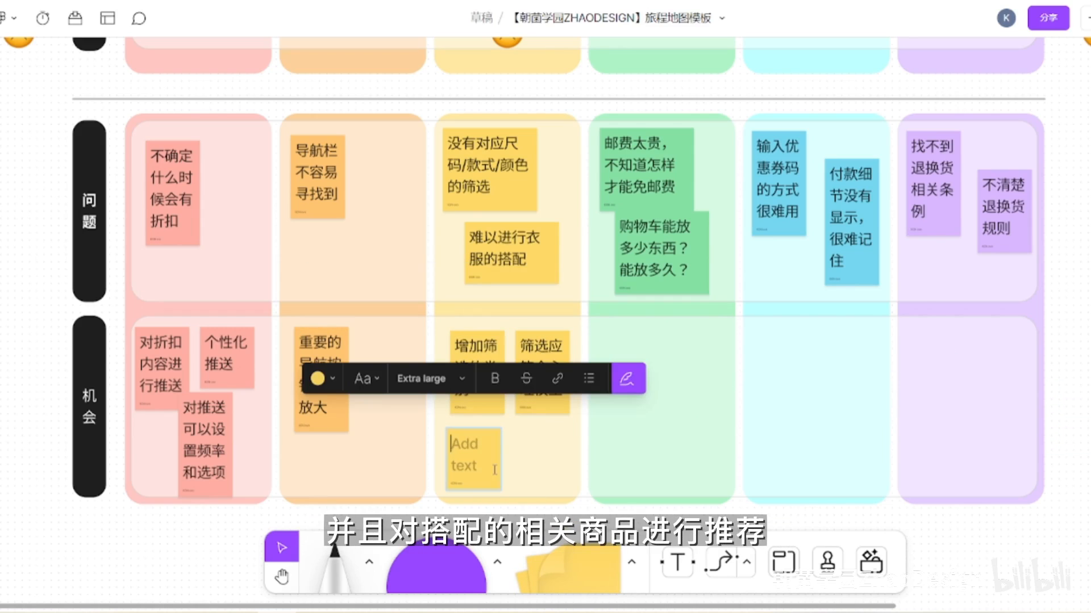
{"action": "type", "text": "推荐搭配的相关商品"}
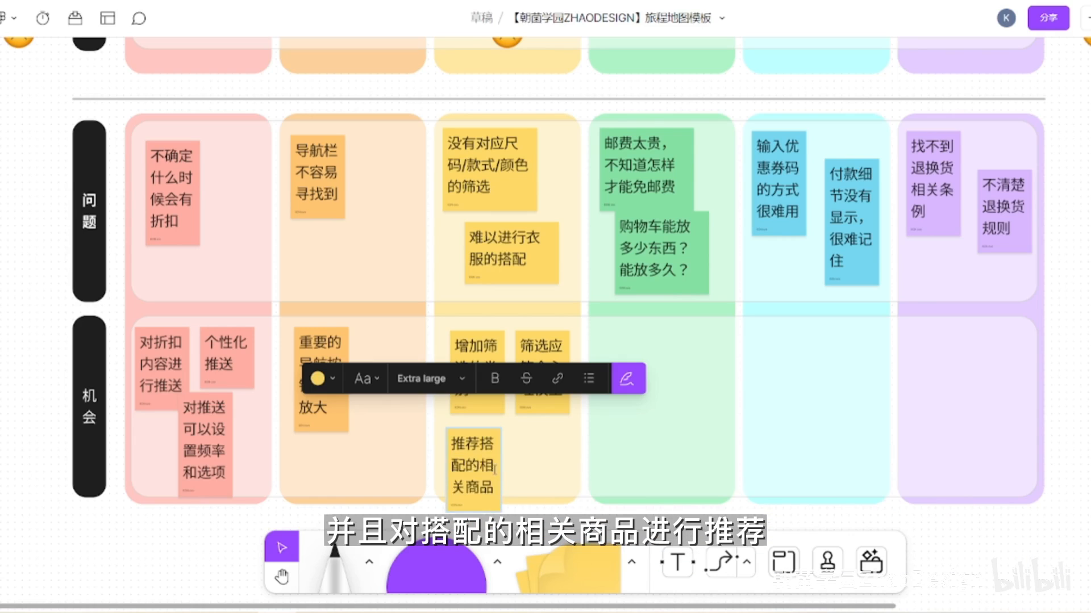
{"action": "key", "text": "Escape"}
{"action": "left_click_drag", "start_coordinate": [498, 472], "coordinate": [536, 476]}
- Add a green note to the 机会 row of the green column reading "对购物车的商品进行临期提醒"
{"action": "left_click", "coordinate": [547, 568]}
{"action": "left_click", "coordinate": [629, 357]}
{"action": "type", "text": "对购物车的商品"}
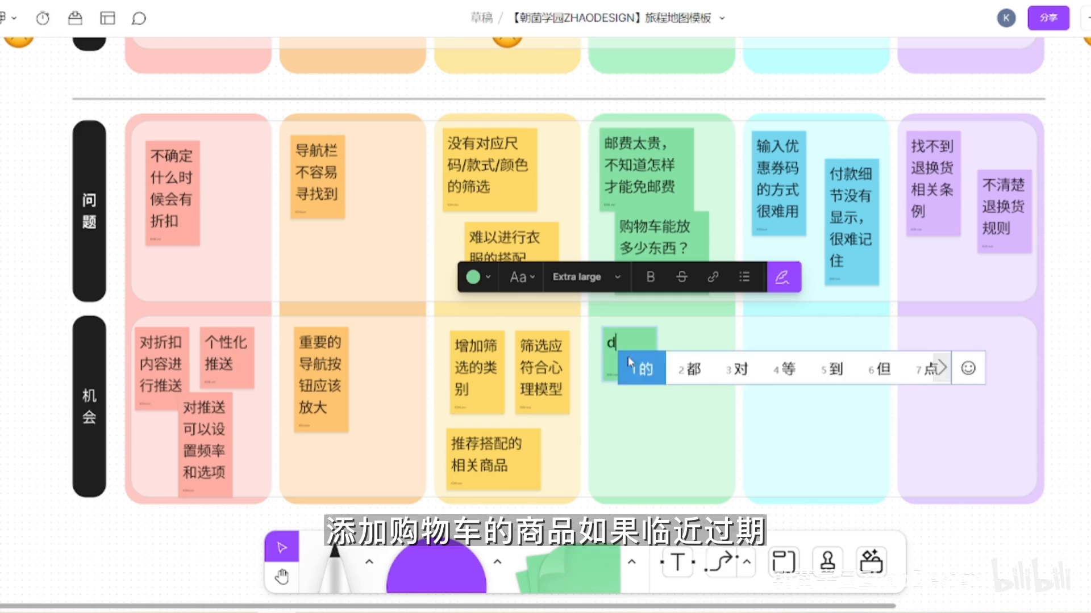
{"action": "type", "text": "进行临期提醒"}
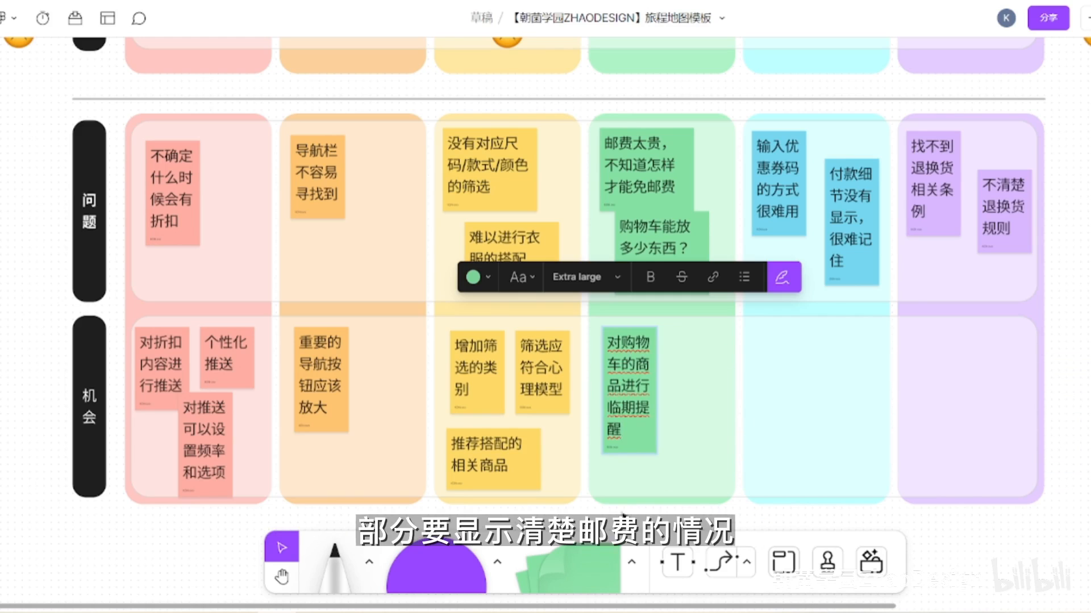
- Add two more green notes to the 机会 row reading "商品下架通知用户" and "显示邮费情况"
{"action": "left_click", "coordinate": [694, 375]}
{"action": "type", "text": "商品下架通知用户"}
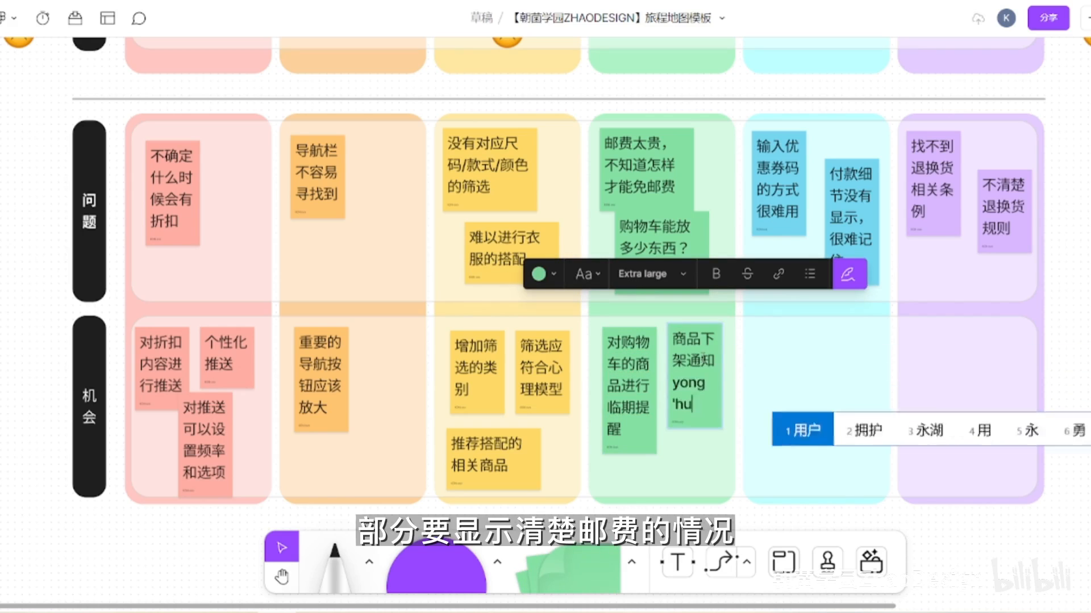
{"action": "left_click", "coordinate": [696, 466]}
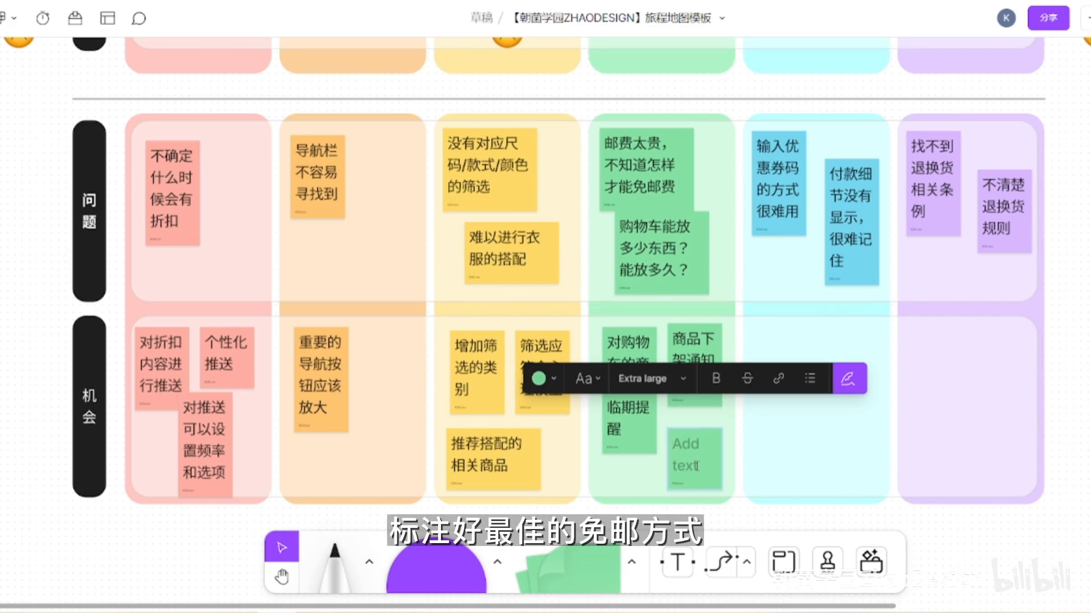
{"action": "type", "text": "显示邮费情况"}
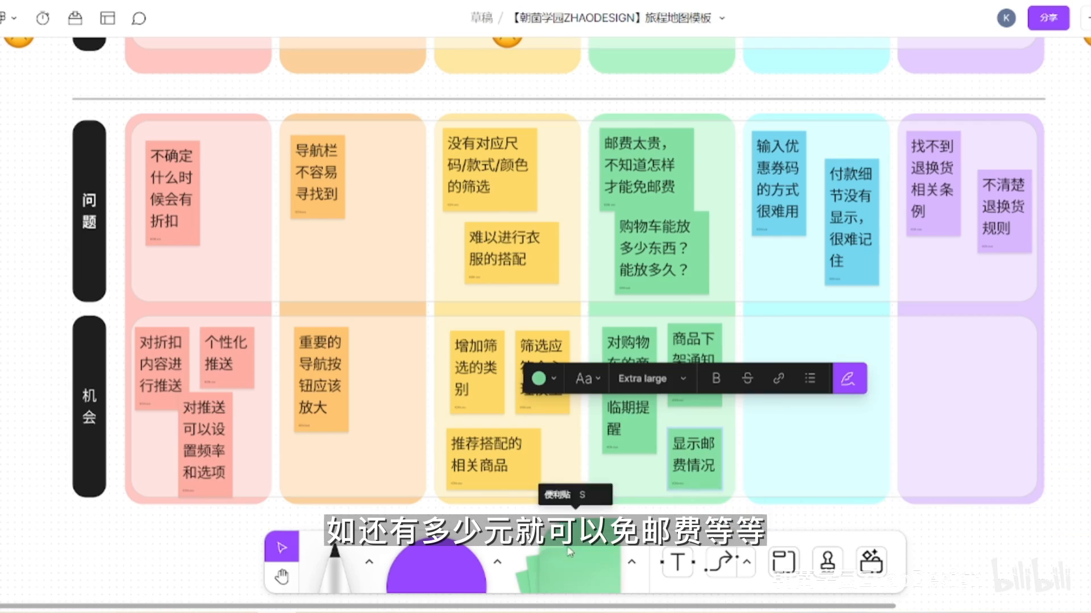
- Add a blue note to the 机会 row of the blue column reading "发放优惠券时采用最方便使用的方式"
{"action": "left_click", "coordinate": [570, 551]}
{"action": "left_click", "coordinate": [781, 358]}
{"action": "type", "text": "发放优惠券是"}
{"action": "key", "text": "BackSpace"}
{"action": "type", "text": "时采用最方便使用的方式"}
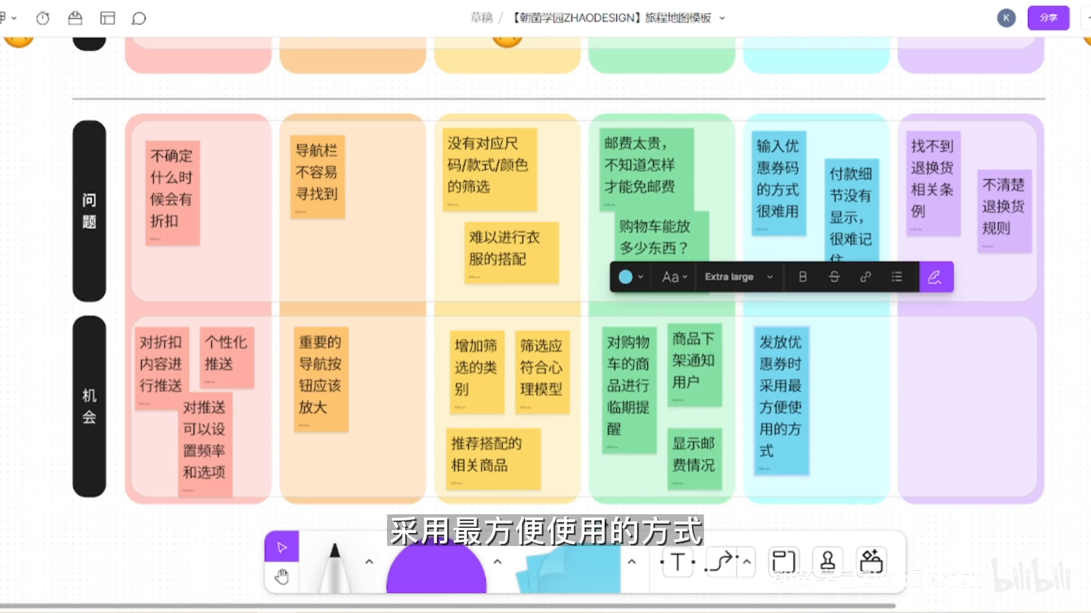
- Add two more blue notes to the 机会 row reading "付款自动填写券码" and "显示付款细节"
{"action": "left_click", "coordinate": [851, 349]}
{"action": "type", "text": "付款自动填写券码"}
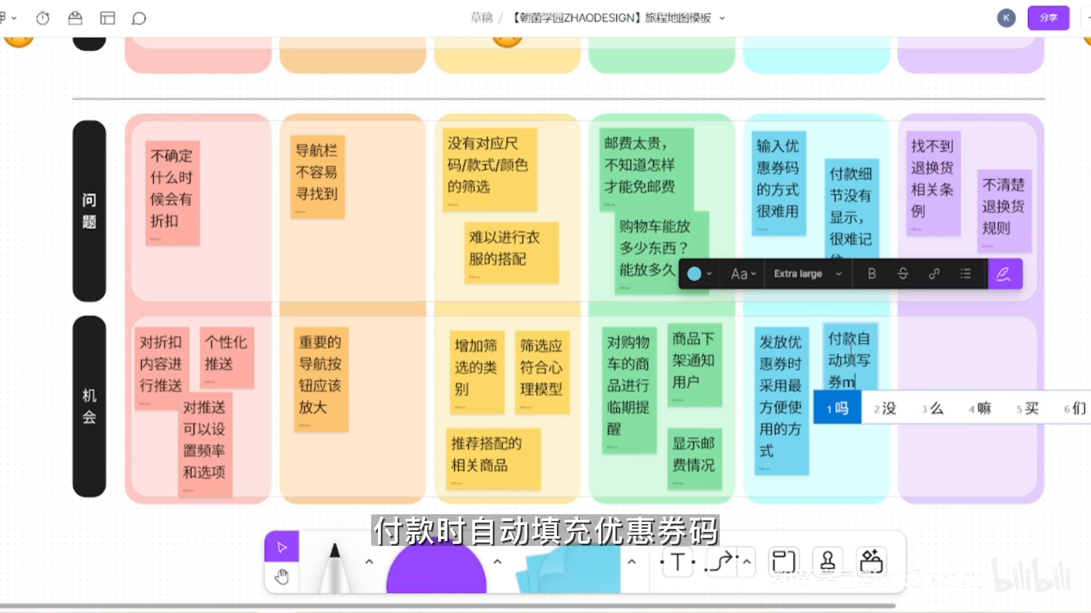
{"action": "left_click", "coordinate": [849, 418]}
{"action": "type", "text": "显示付款细节"}
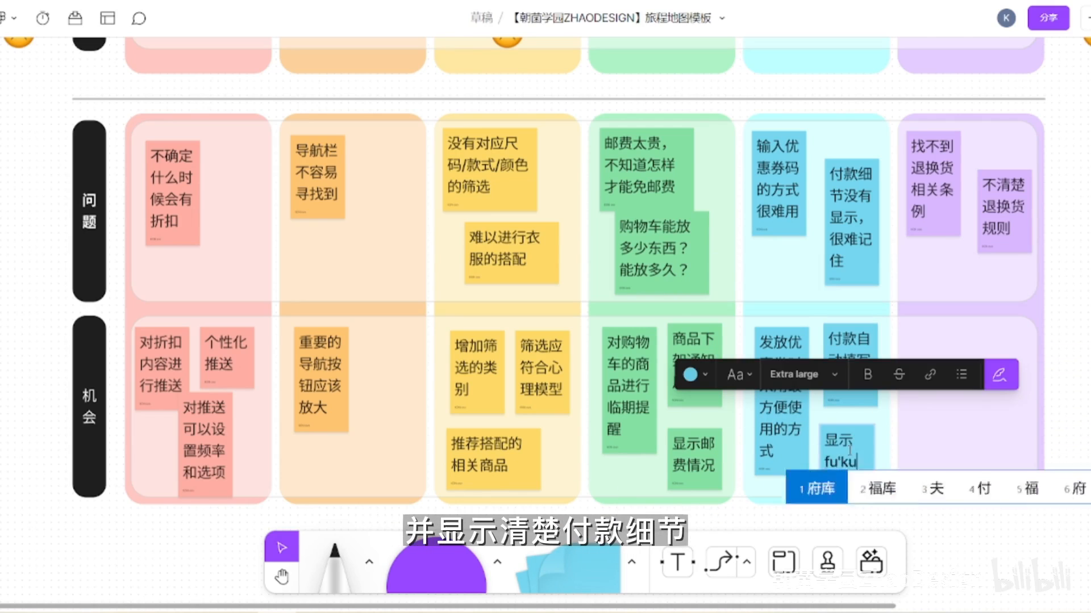
- Add a purple note to the 机会 row of the purple column reading "退货流程显示清晰"
{"action": "left_click", "coordinate": [859, 516]}
{"action": "left_click", "coordinate": [632, 562]}
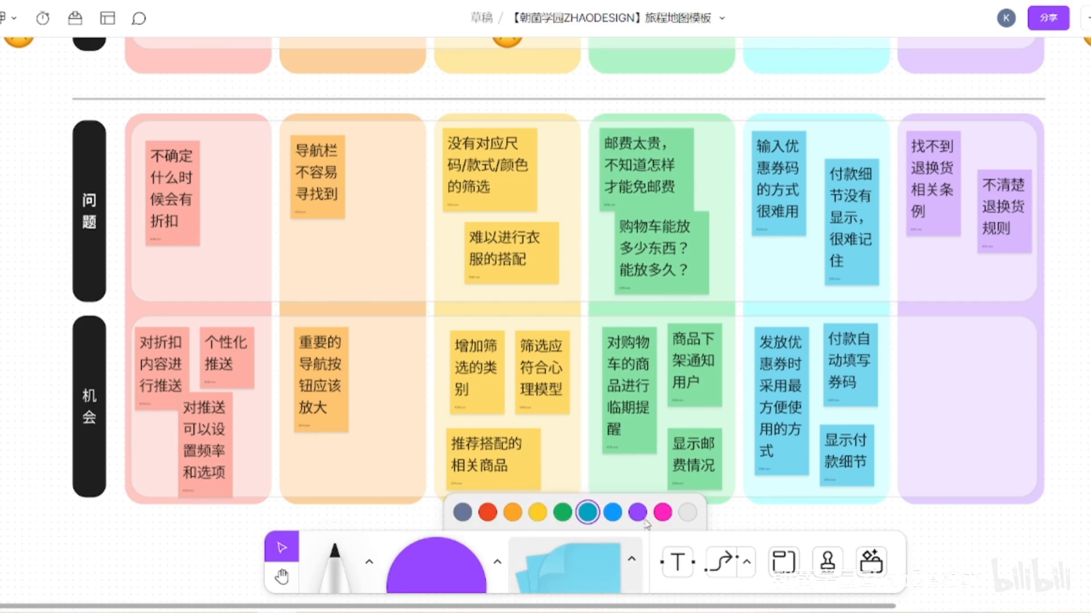
{"action": "left_click", "coordinate": [610, 512]}
{"action": "left_click", "coordinate": [570, 564]}
{"action": "left_click", "coordinate": [631, 560]}
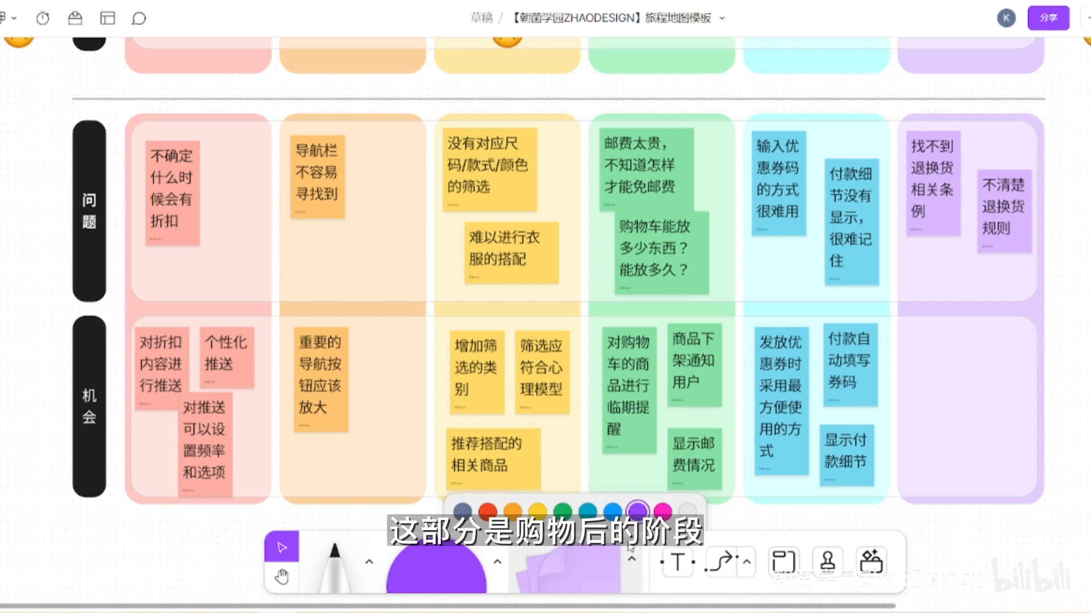
{"action": "left_click", "coordinate": [610, 566]}
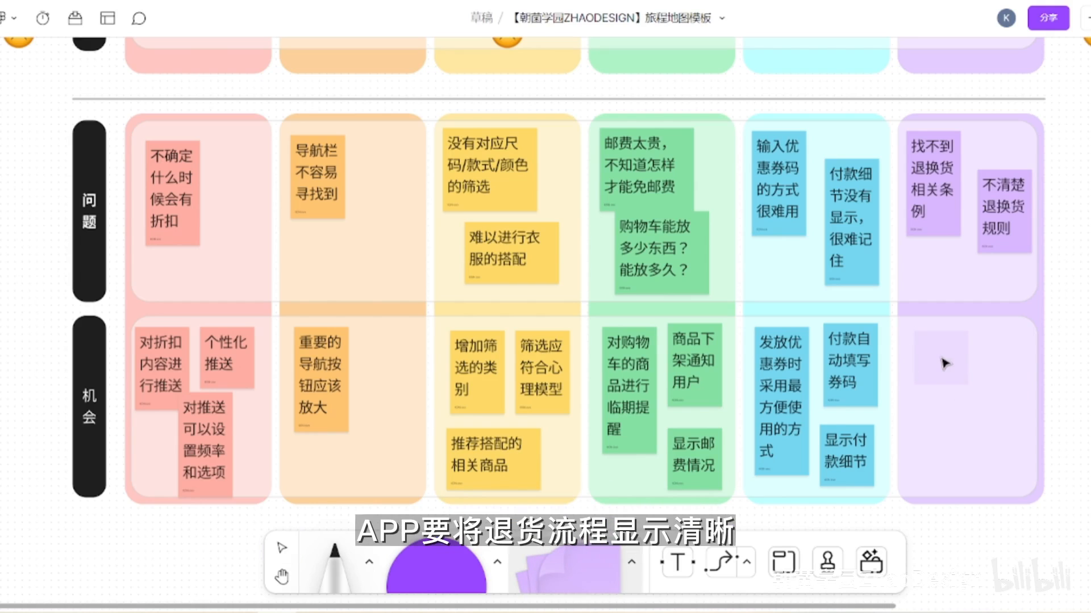
{"action": "left_click", "coordinate": [945, 363]}
{"action": "type", "text": "退货流程显示清晰"}
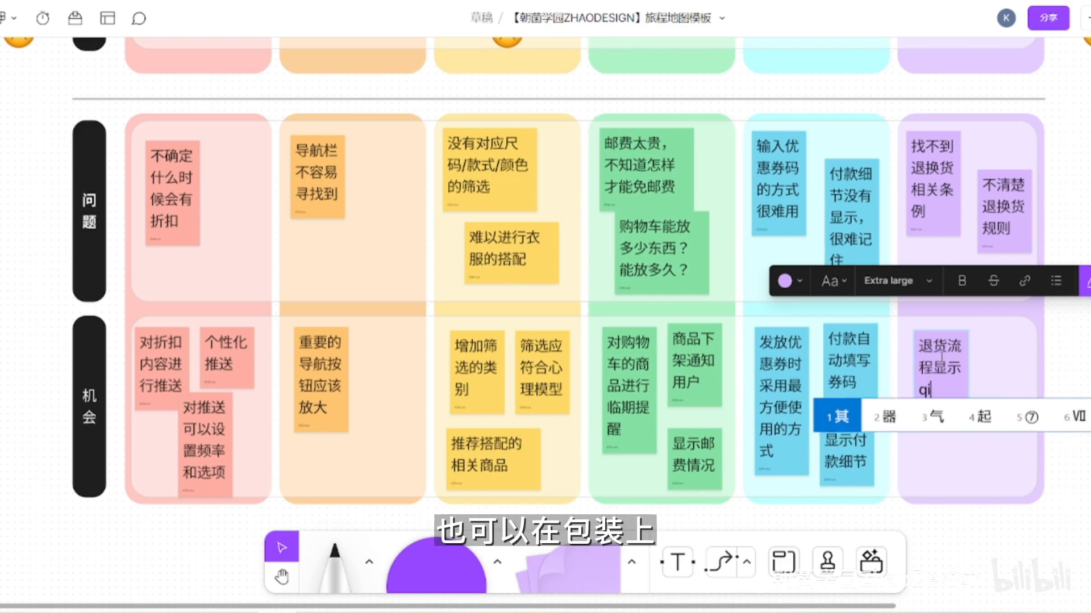
{"action": "key", "text": "Escape"}
- Add a second purple note to the 机会 row of the purple column reading "在商品上标注退货信息"
{"action": "left_click", "coordinate": [1006, 418]}
{"action": "type", "text": "在商品上b"}
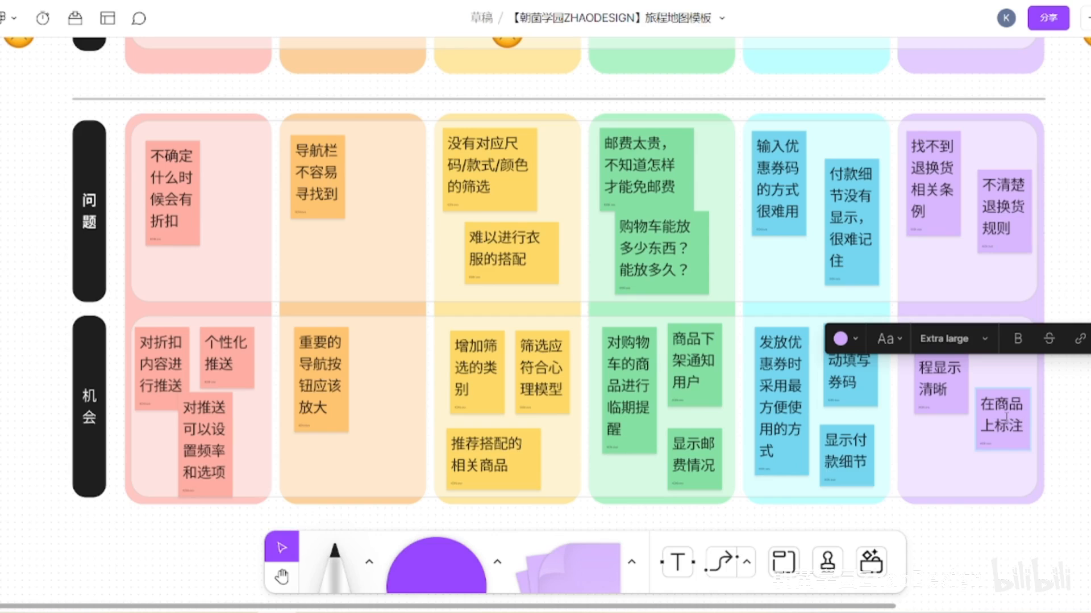
{"action": "type", "text": "退货信息"}
{"action": "left_click", "coordinate": [1073, 454]}
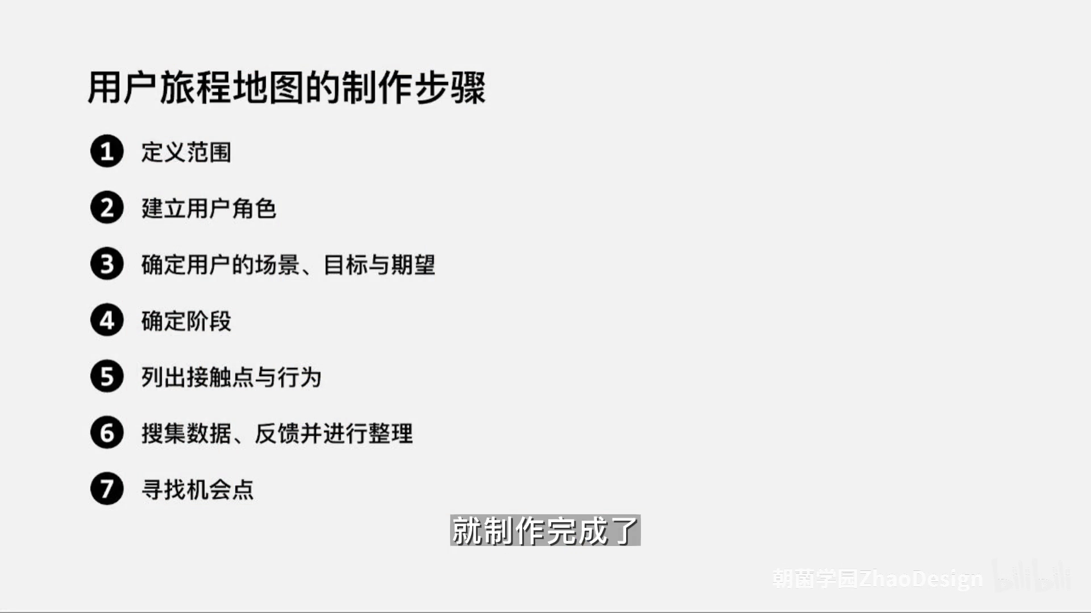